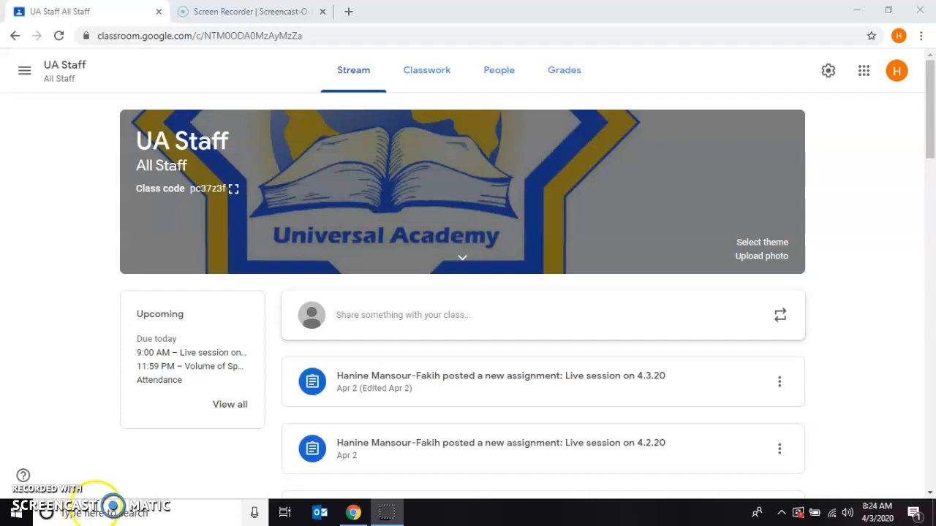
Add a topic named "Attendance" to the UA Staff class's classwork.
left_click(439, 80)
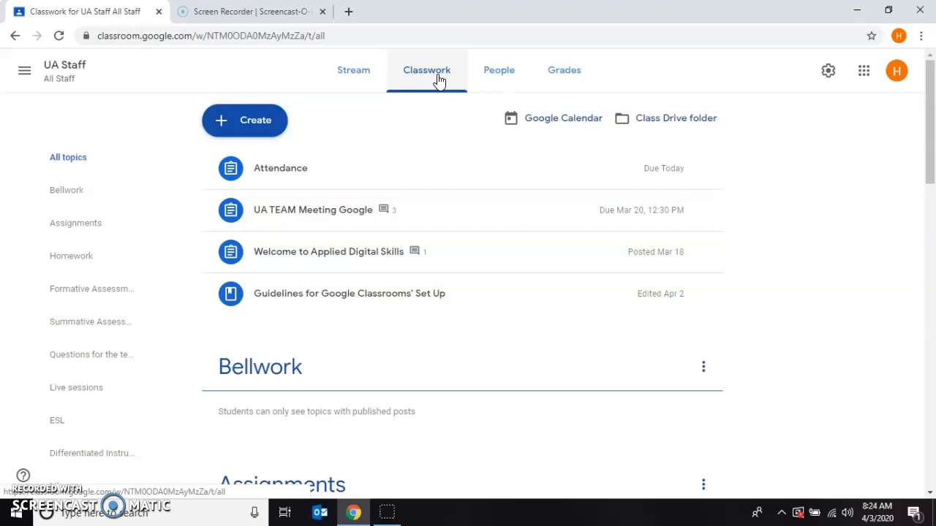
left_click(223, 120)
left_click(254, 285)
left_click(439, 283)
type("Attendance")
left_click(445, 284)
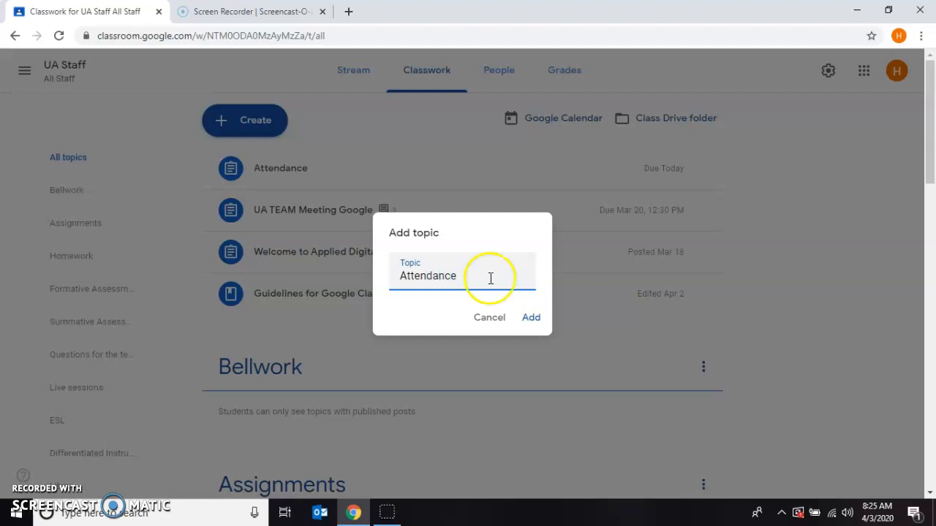
left_click(531, 317)
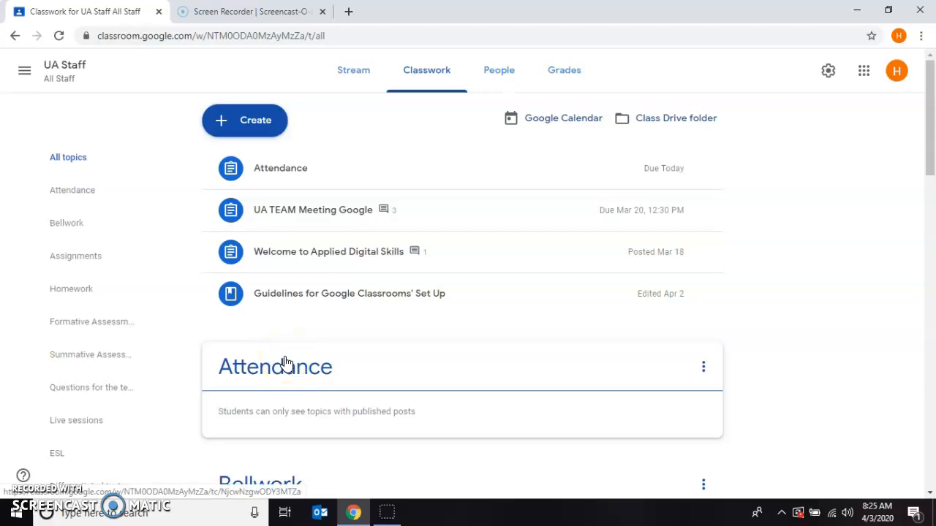
Look through the classwork topics from Attendance down to Library, including the existing assignments and live sessions.
left_click(304, 357)
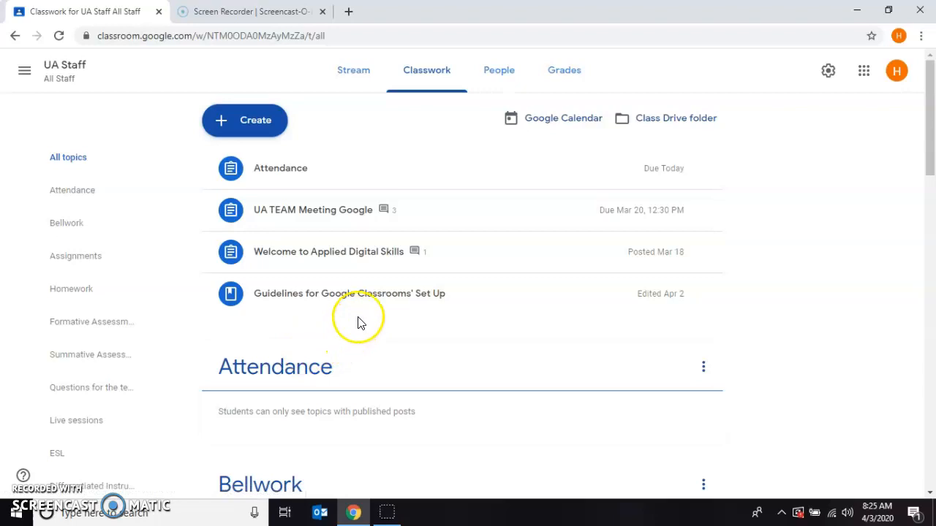
scroll(366, 329, "down", 1)
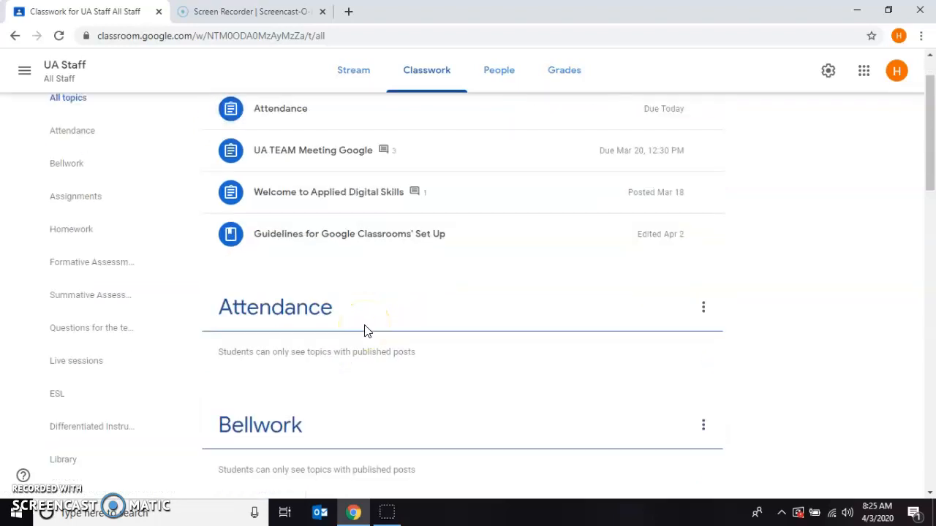
scroll(367, 331, "down", 2)
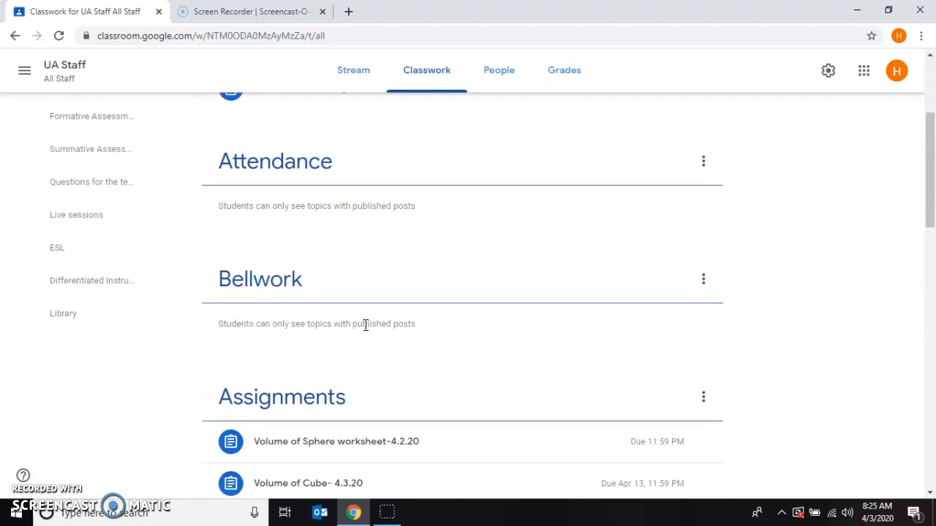
scroll(366, 350, "down", 4)
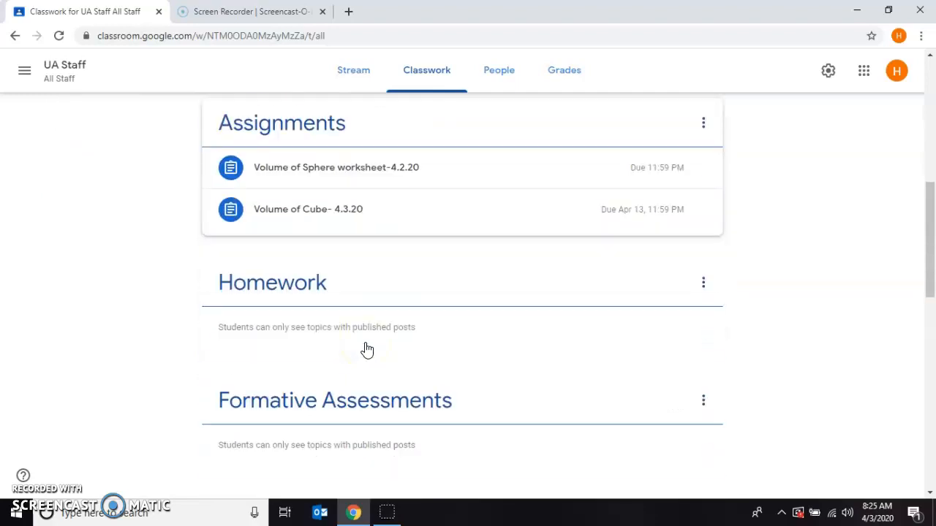
scroll(366, 350, "down", 2)
scroll(367, 350, "down", 1)
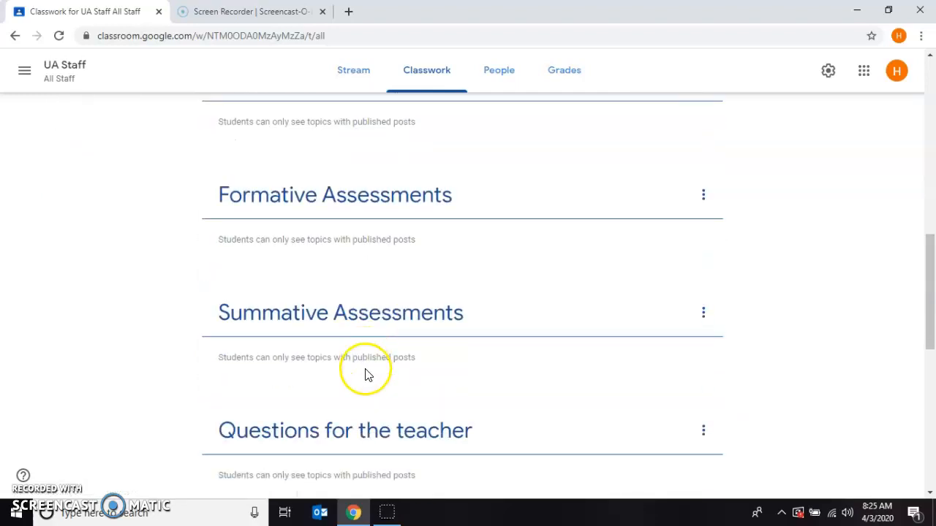
scroll(367, 375, "down", 2)
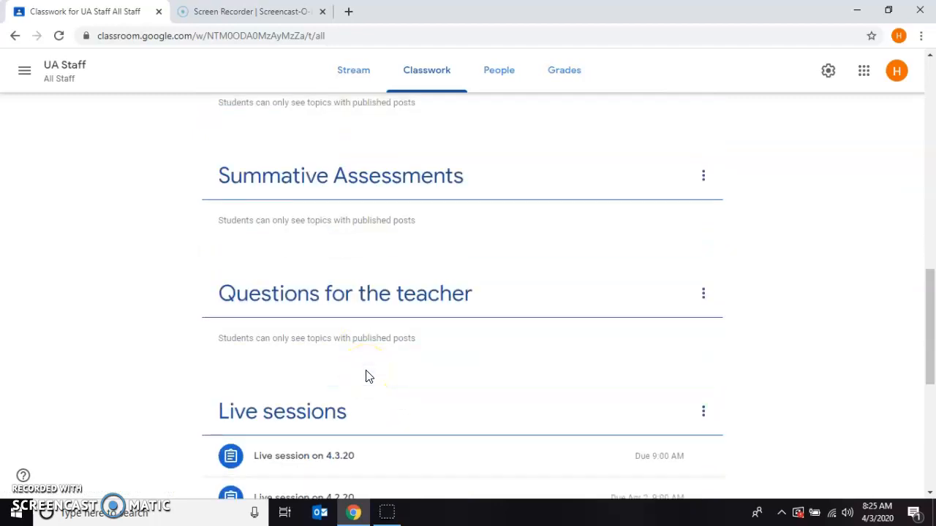
scroll(367, 376, "down", 1)
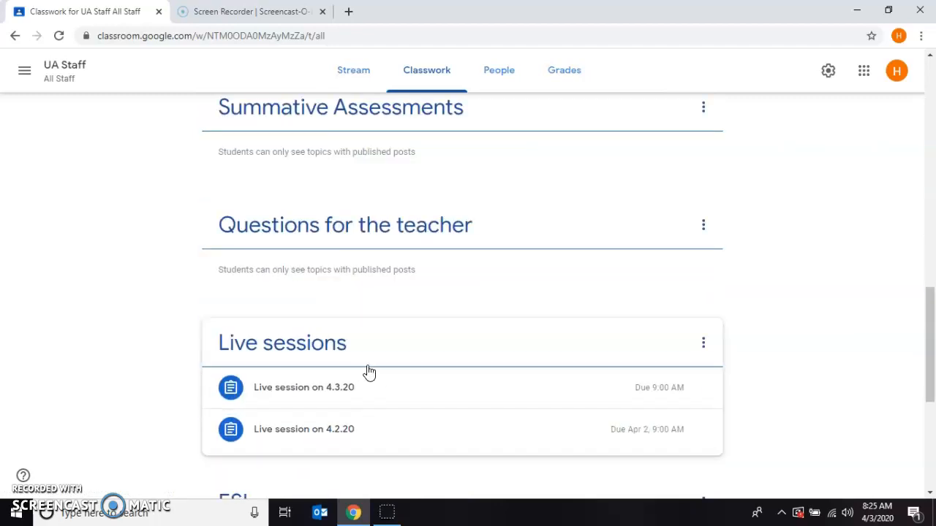
scroll(368, 376, "down", 3)
scroll(370, 373, "down", 1)
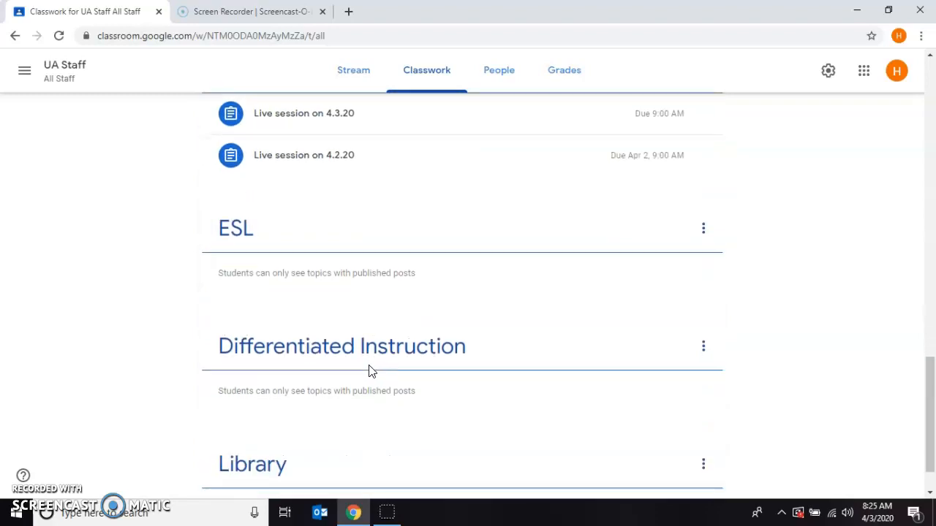
left_click(220, 228)
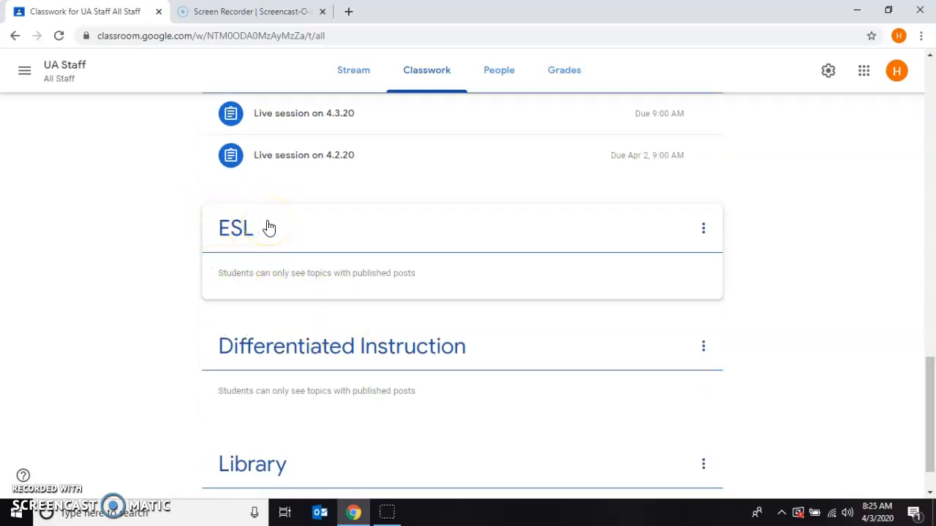
scroll(267, 228, "down", 1)
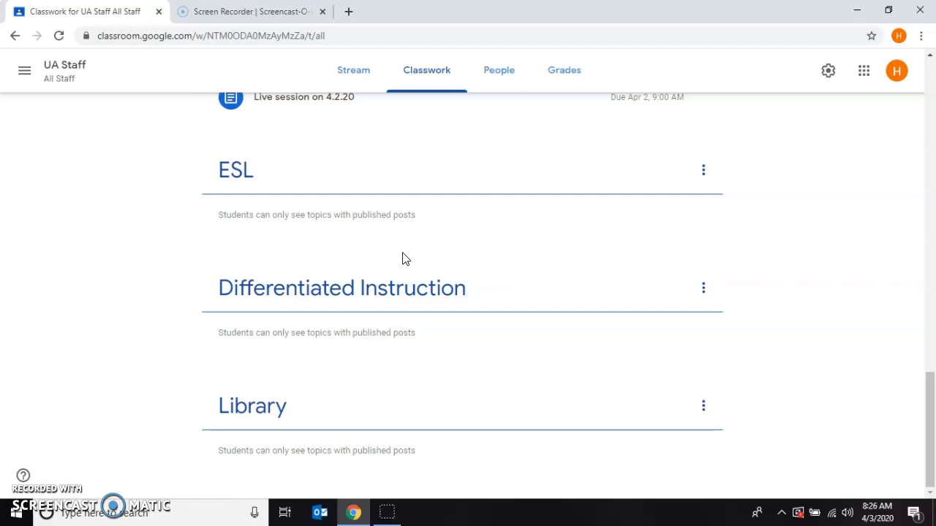
scroll(403, 261, "up", 2)
scroll(406, 267, "up", 7)
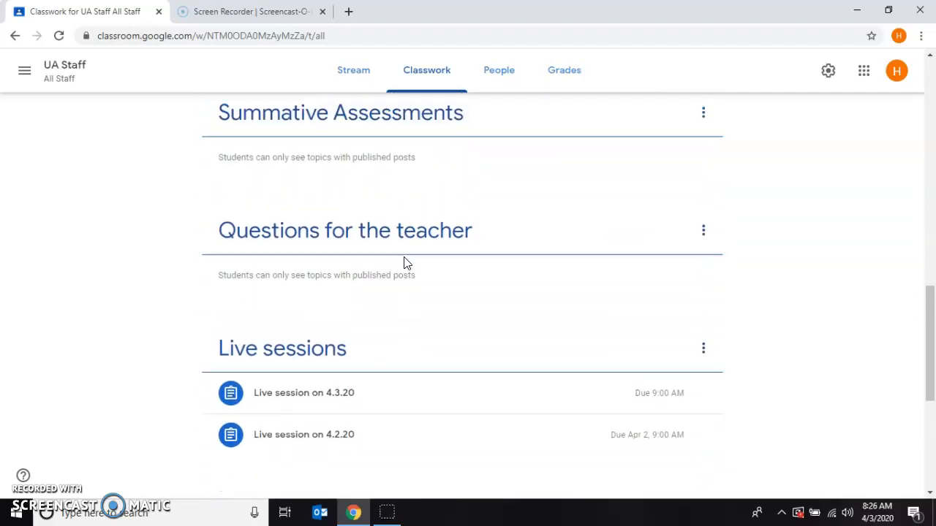
scroll(406, 276, "up", 3)
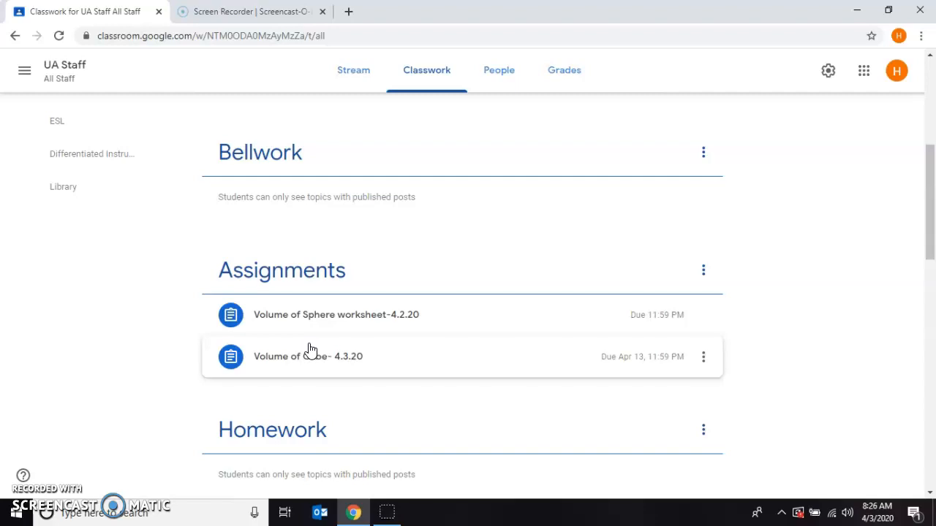
scroll(314, 353, "up", 1)
scroll(316, 352, "up", 1)
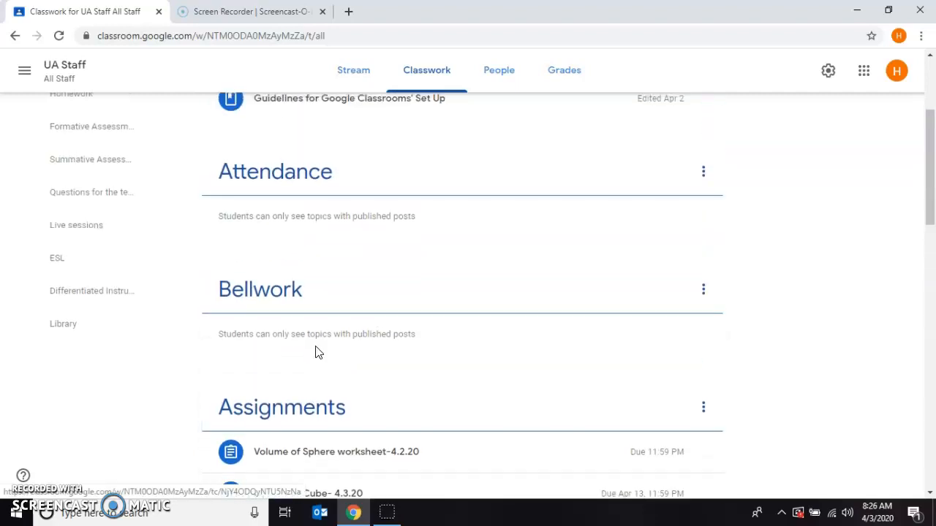
scroll(316, 352, "up", 3)
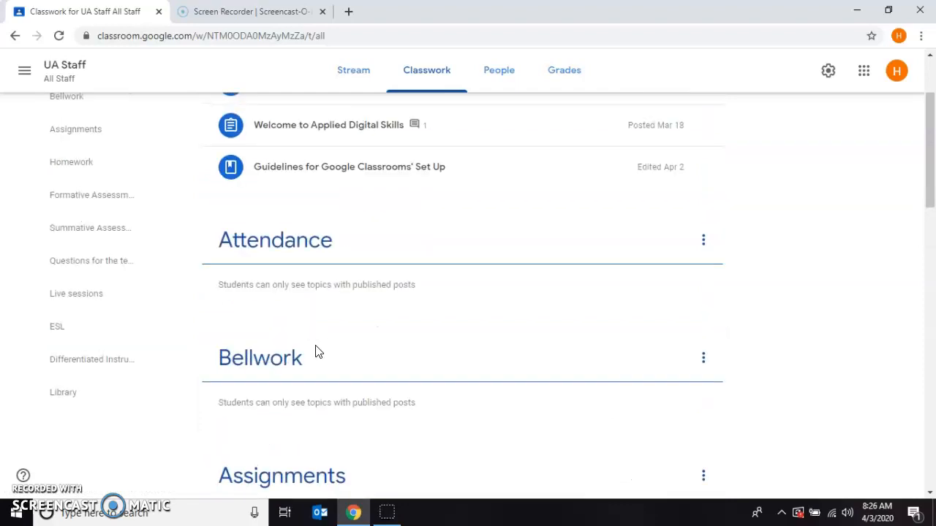
left_click(252, 196)
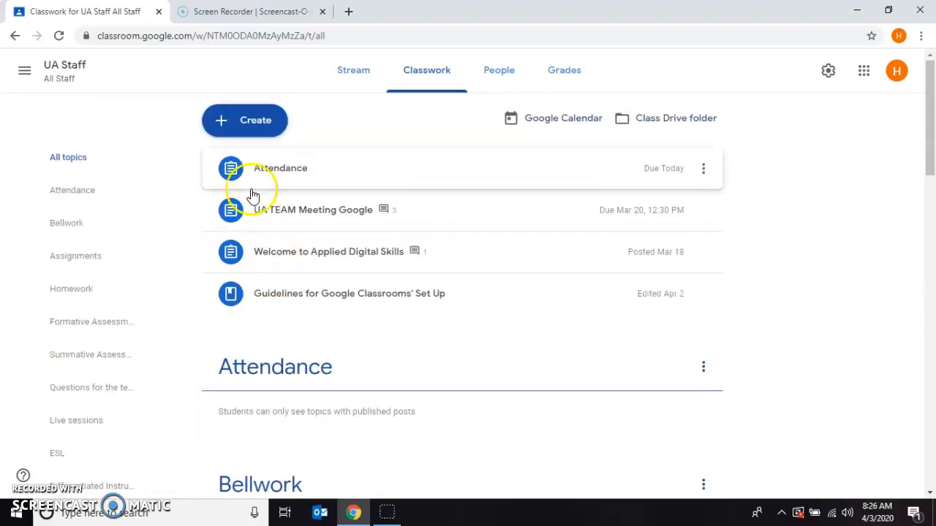
Create a new assignment in the classwork with the title "Bellwork 4.3.20".
left_click(269, 129)
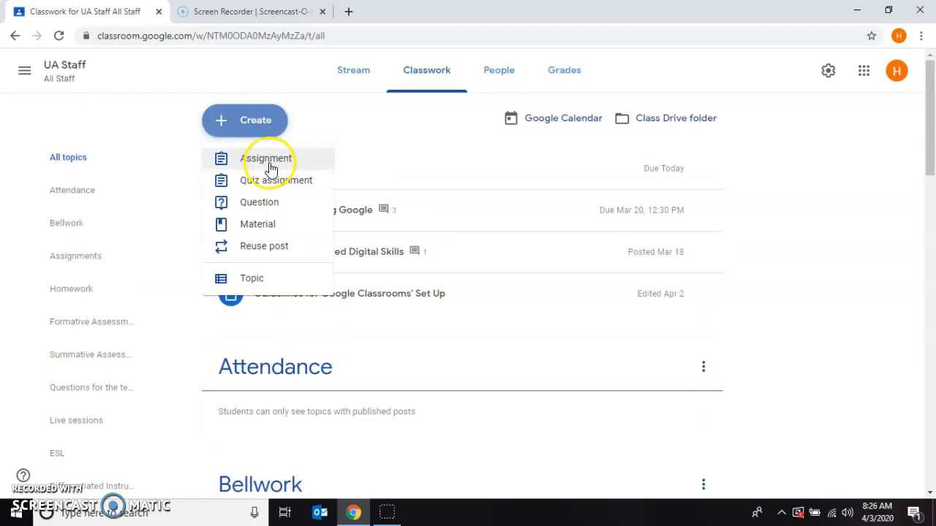
left_click(271, 164)
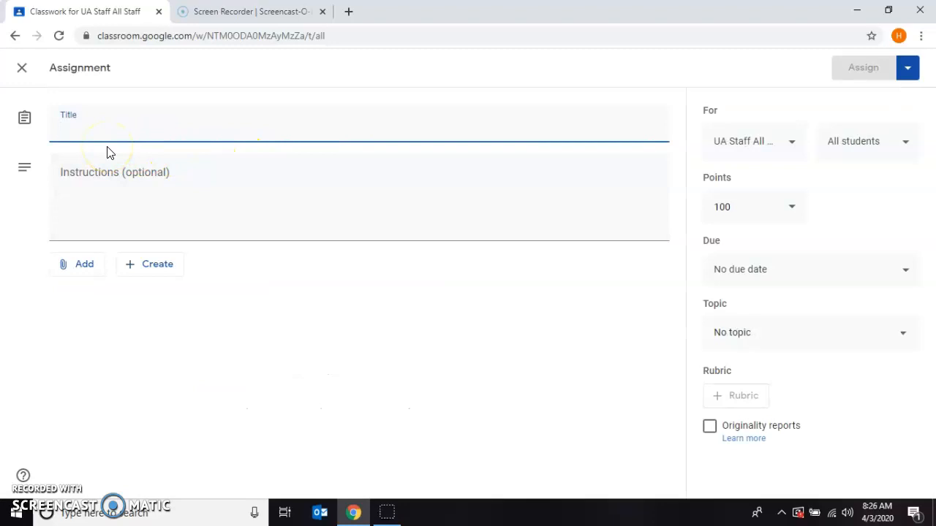
type("Be")
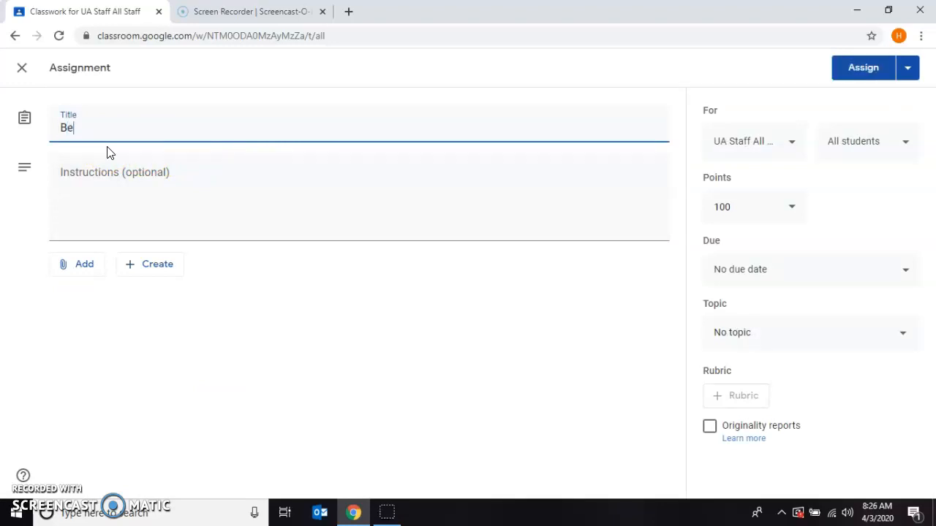
type("llwork 4.3.20")
Enter "Complete the attached worksheet" as the assignment's instructions.
left_click(115, 183)
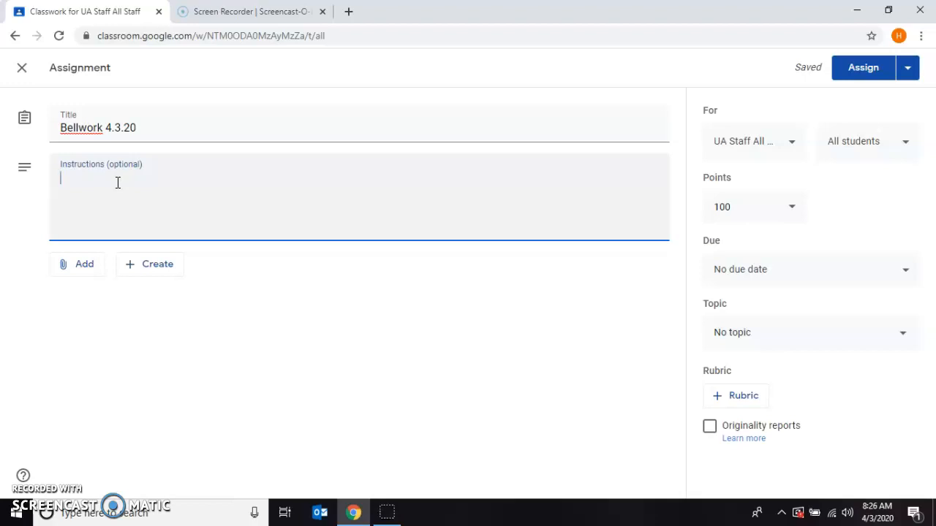
type("Complete the")
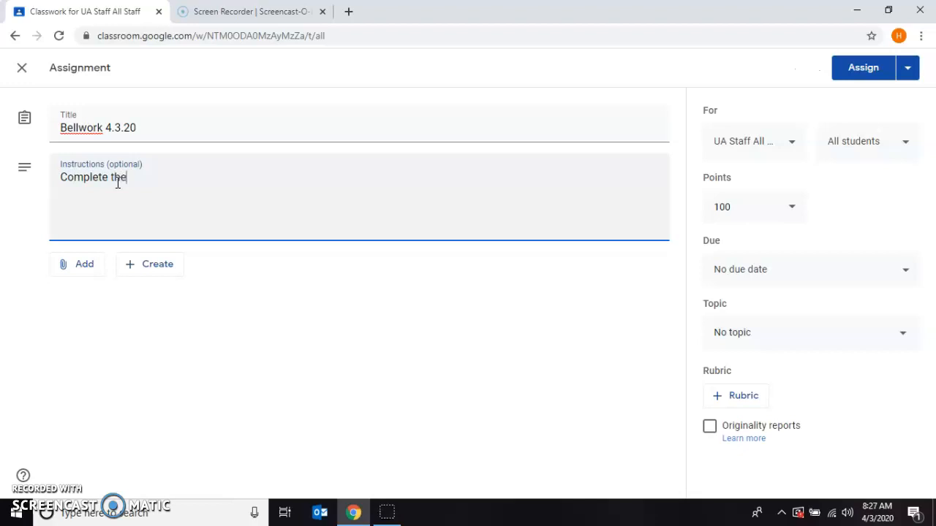
type(" attached worksheet")
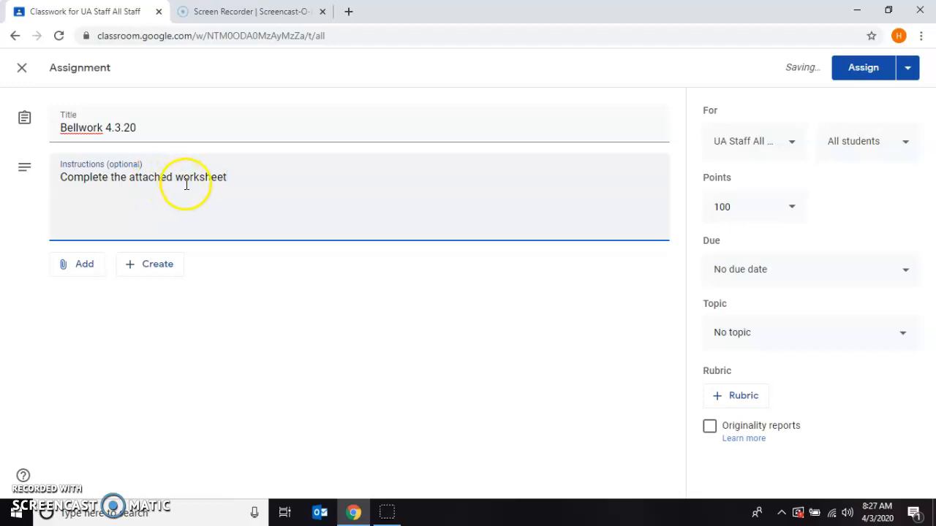
left_click(85, 269)
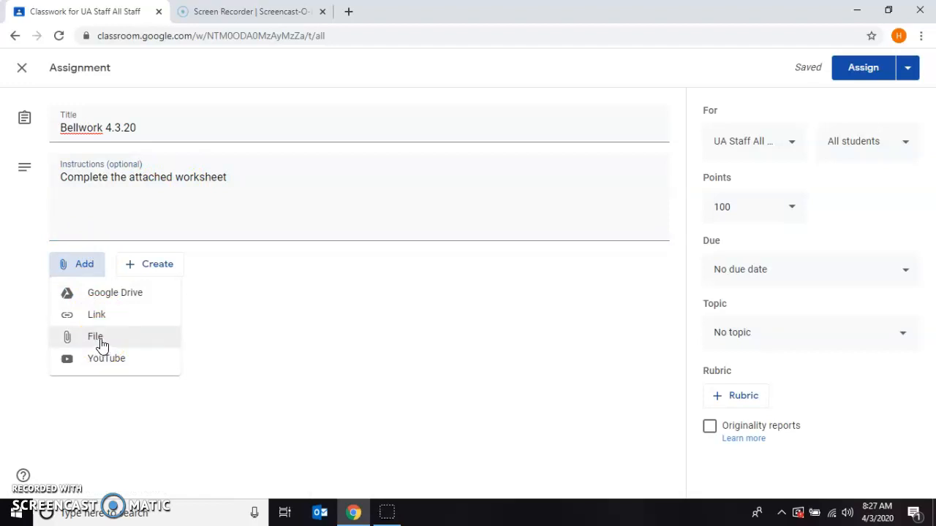
left_click(102, 316)
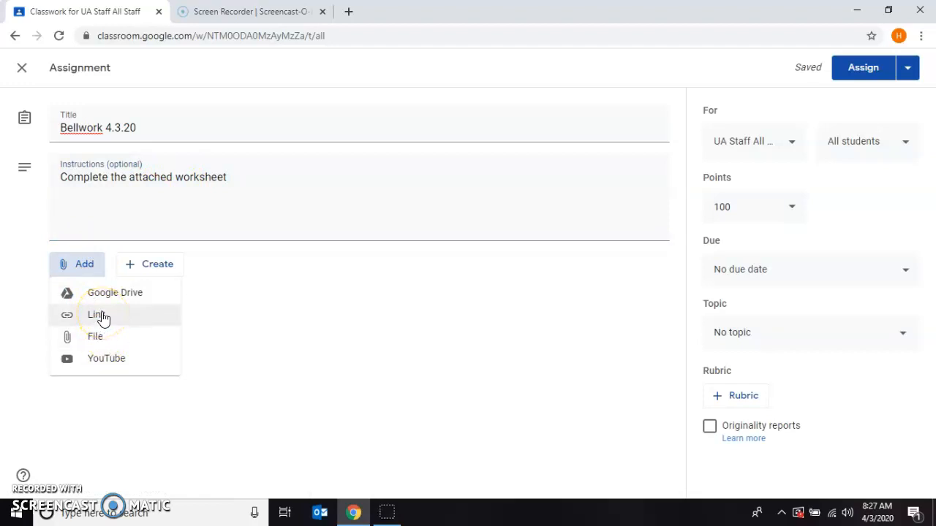
left_click(106, 293)
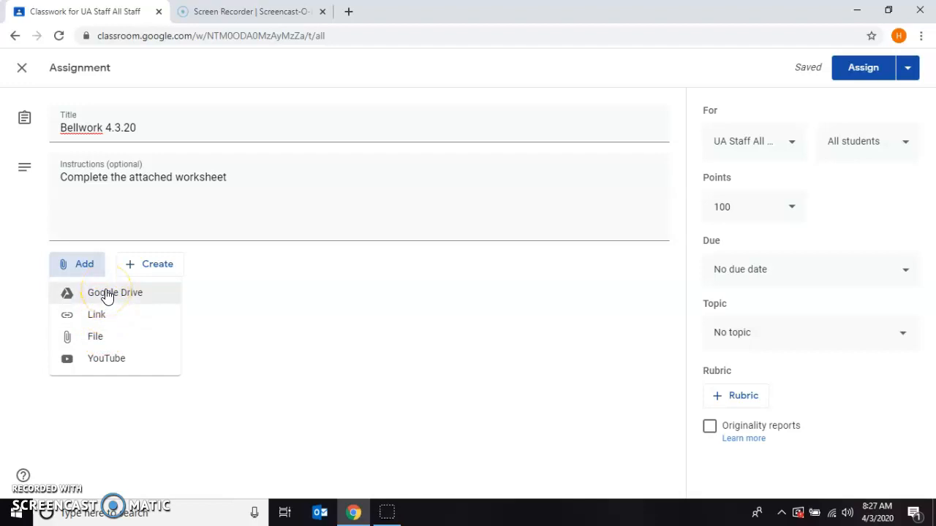
left_click(99, 364)
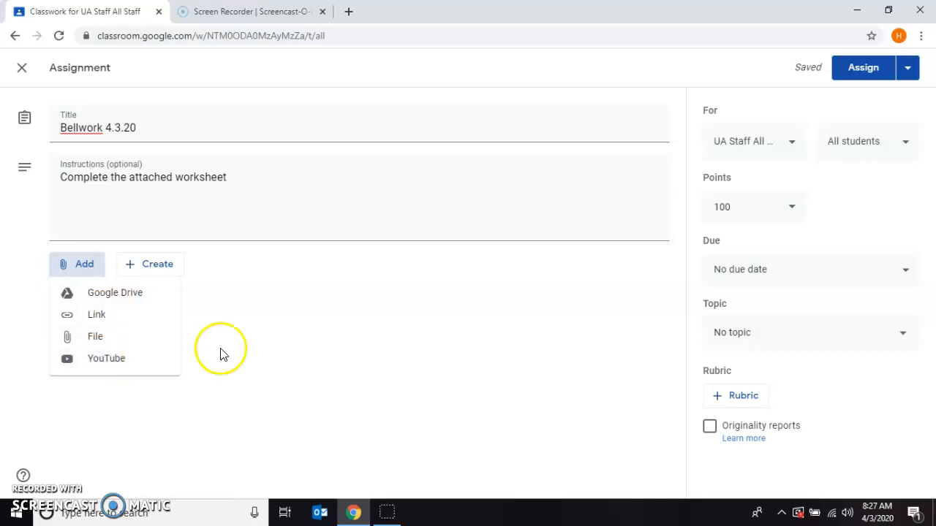
left_click(779, 142)
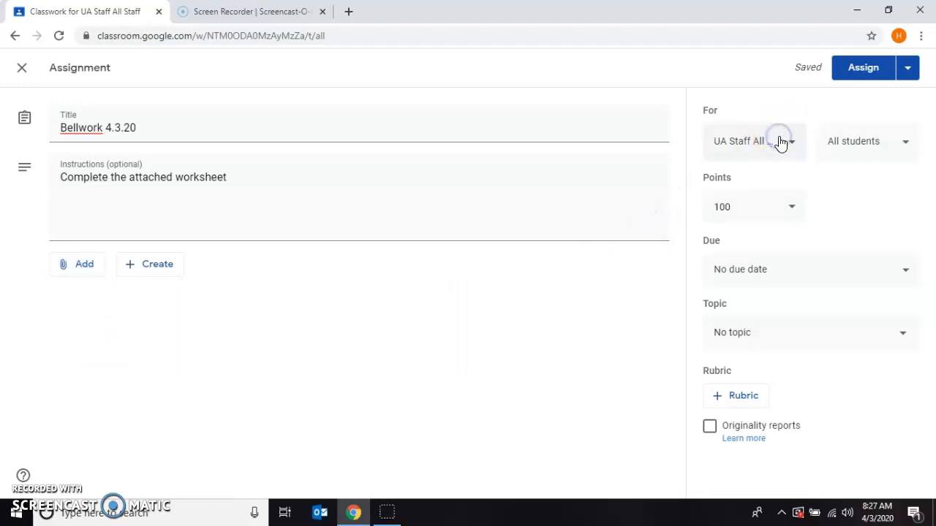
left_click(793, 149)
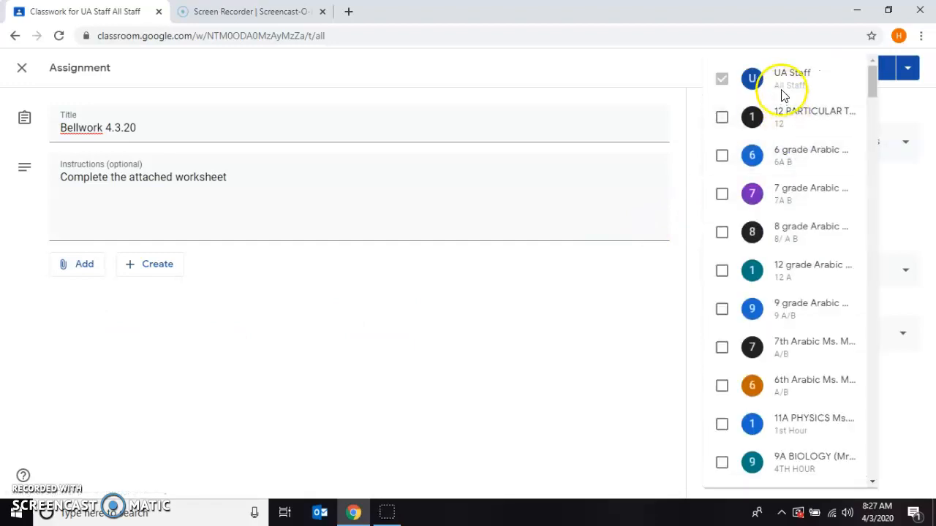
left_click(721, 117)
left_click(721, 157)
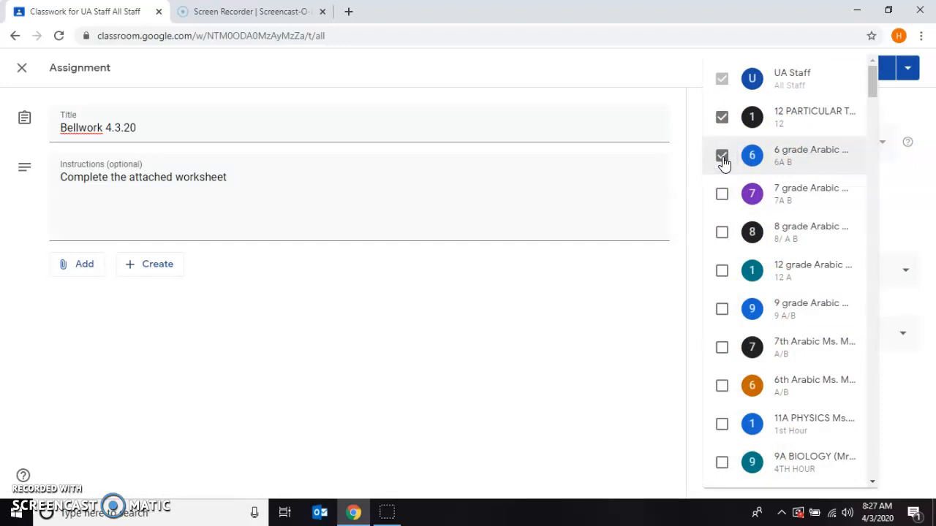
left_click(722, 155)
left_click(723, 156)
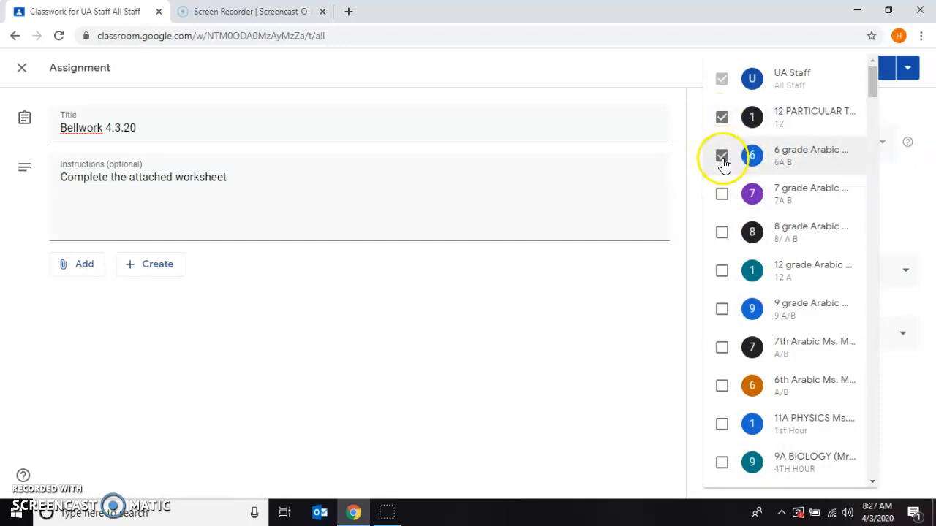
left_click(721, 117)
left_click(721, 155)
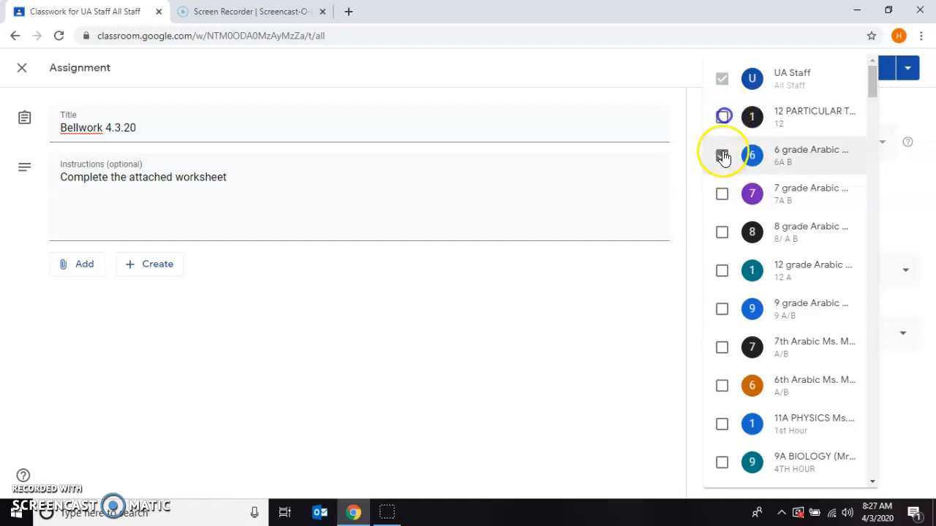
left_click(687, 177)
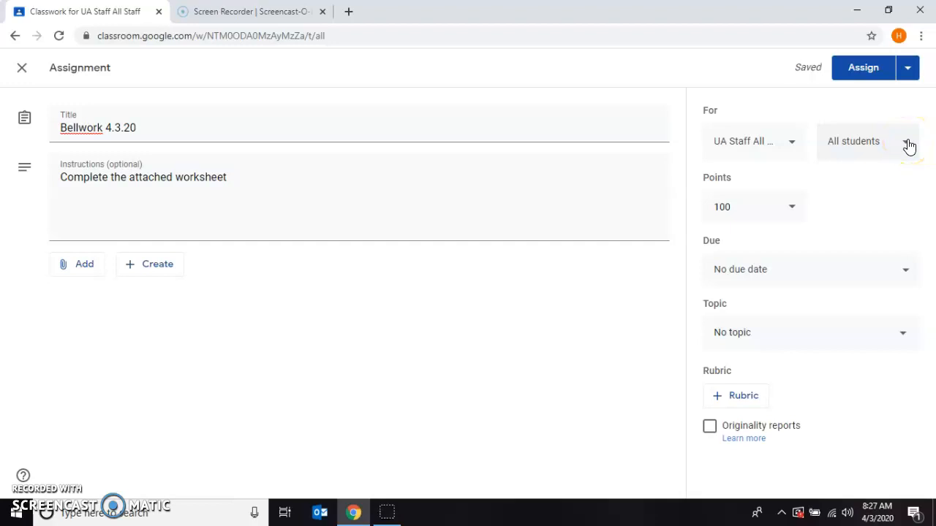
Restrict the assignment's recipients from all students to a few individually selected students.
left_click(907, 144)
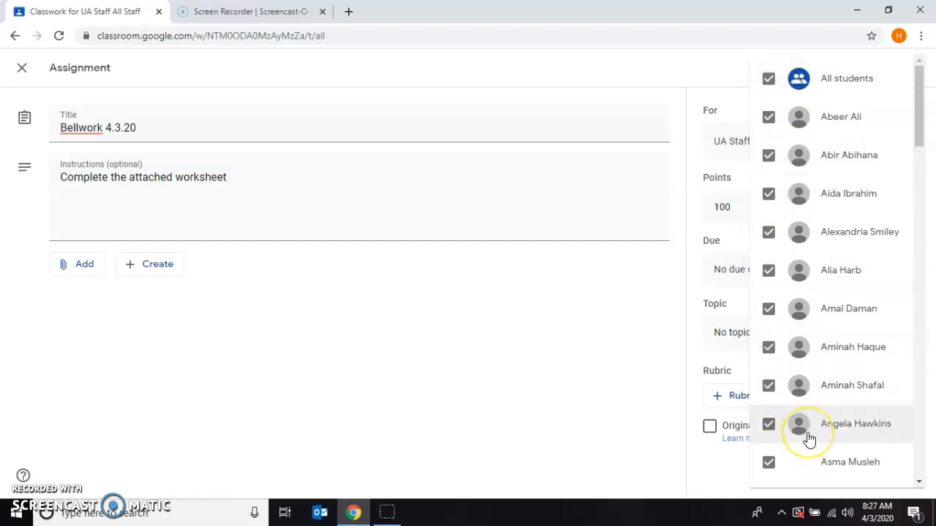
left_click(768, 79)
left_click(768, 117)
left_click(768, 155)
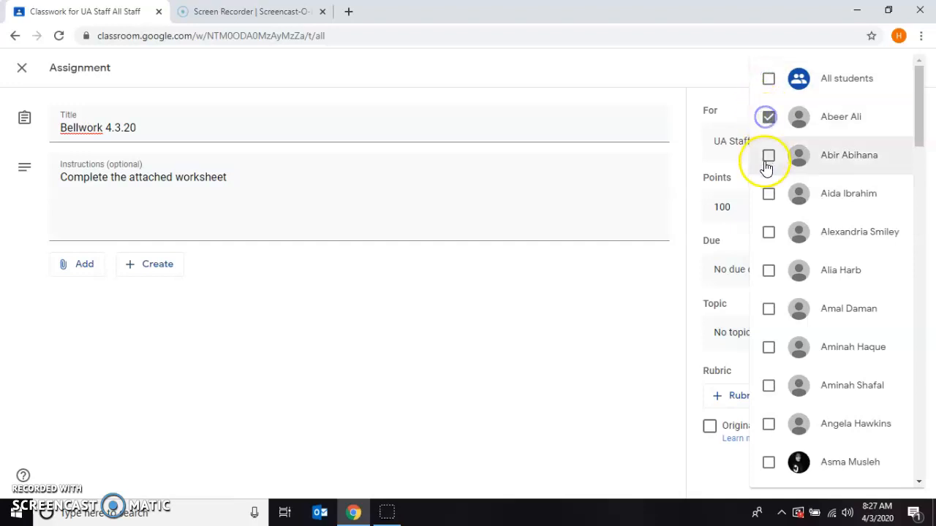
left_click(768, 270)
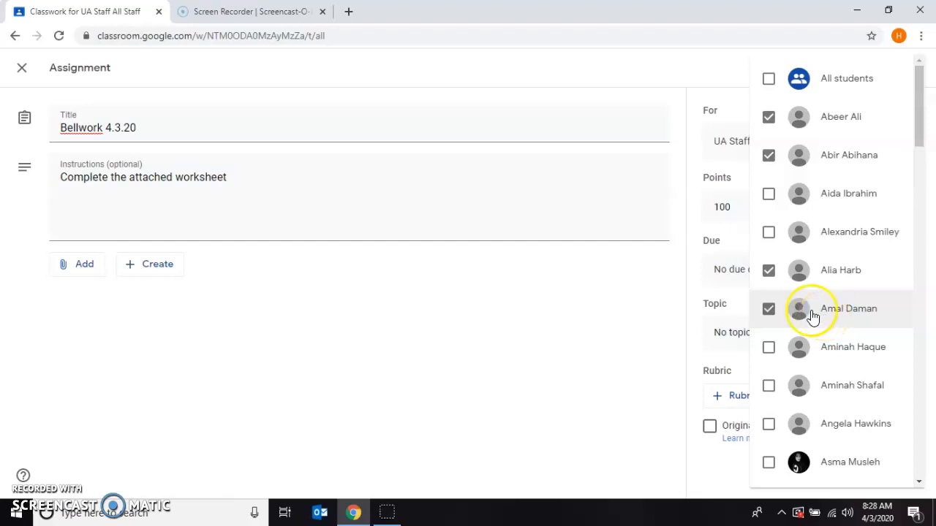
Clear the individually selected students and set the assignment's recipients back to all students.
left_click(767, 309)
left_click(767, 270)
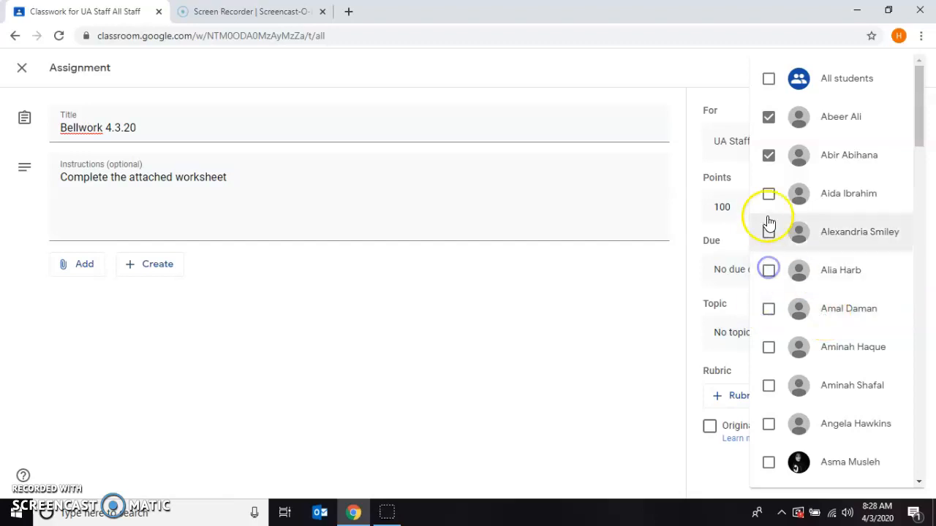
left_click(768, 155)
left_click(769, 117)
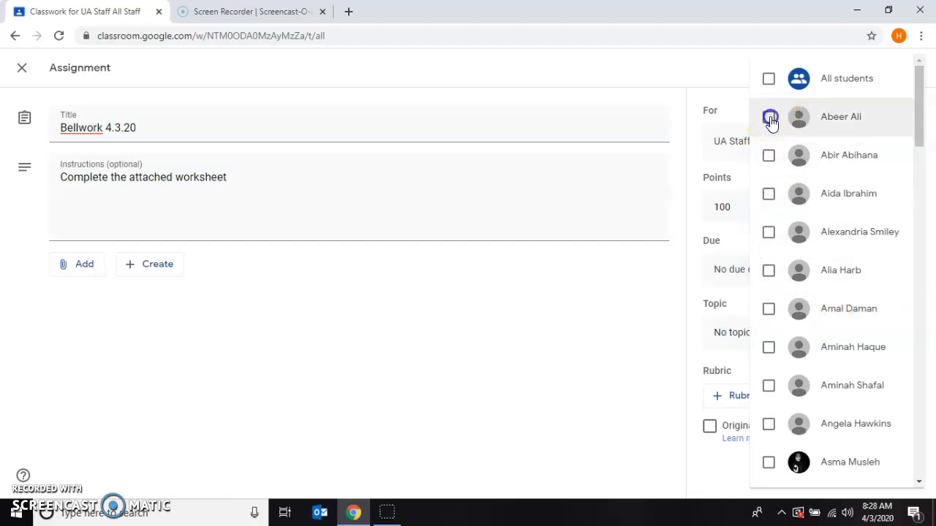
left_click(768, 79)
left_click(664, 179)
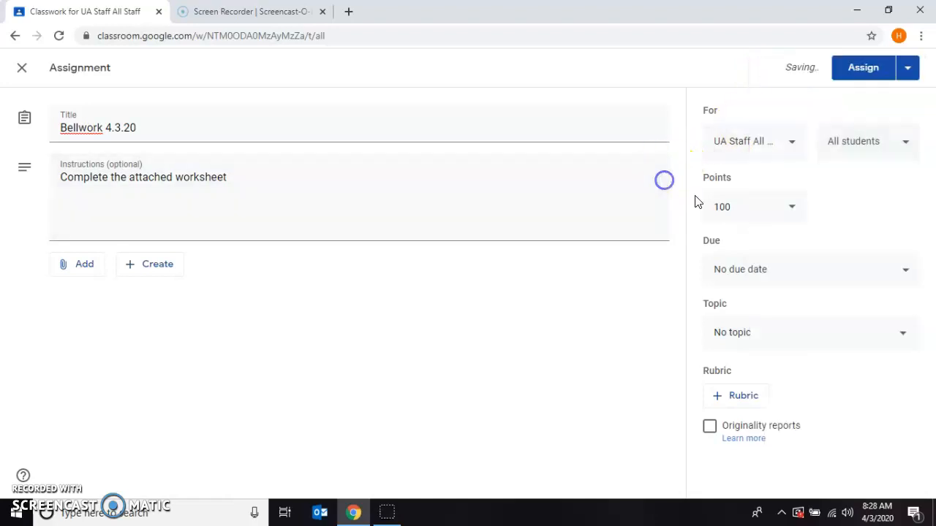
Set the assignment's points to 10 and its due date to Apr 3, 2020 at 11:59 PM.
left_click(735, 205)
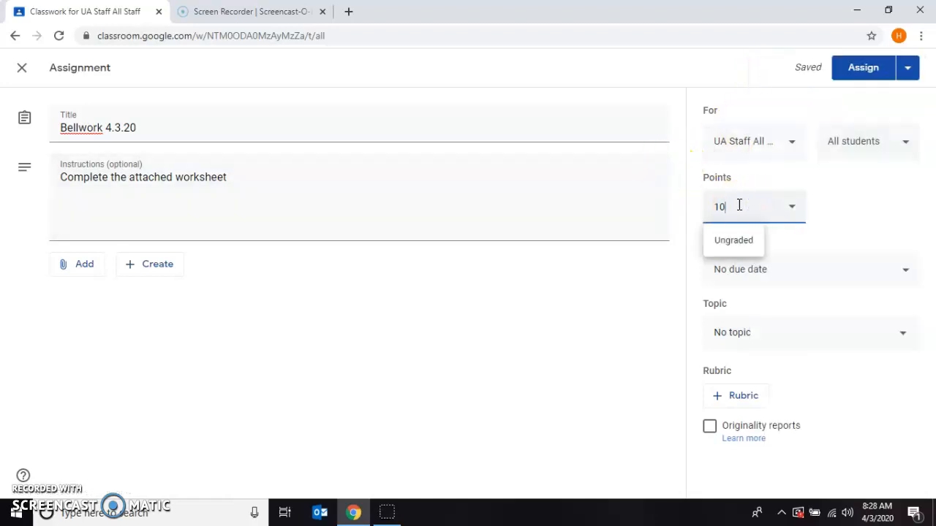
left_click(830, 204)
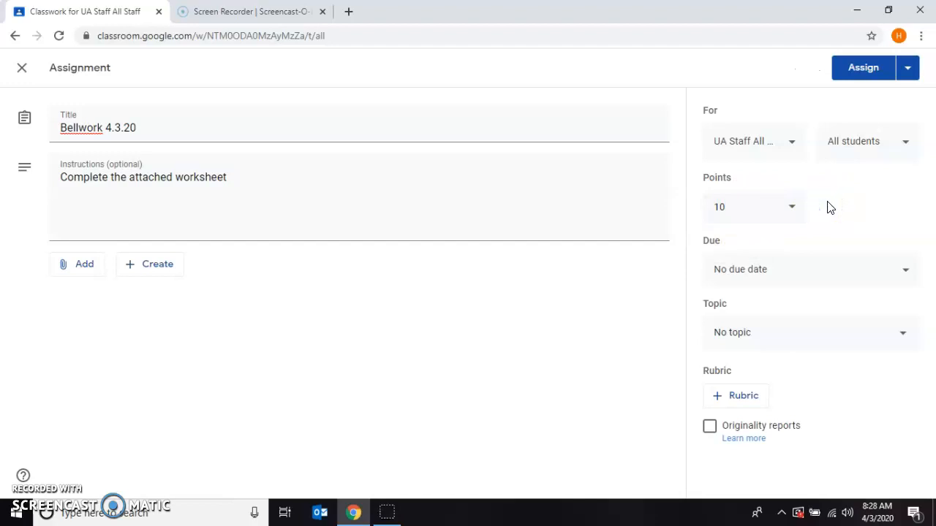
left_click(760, 269)
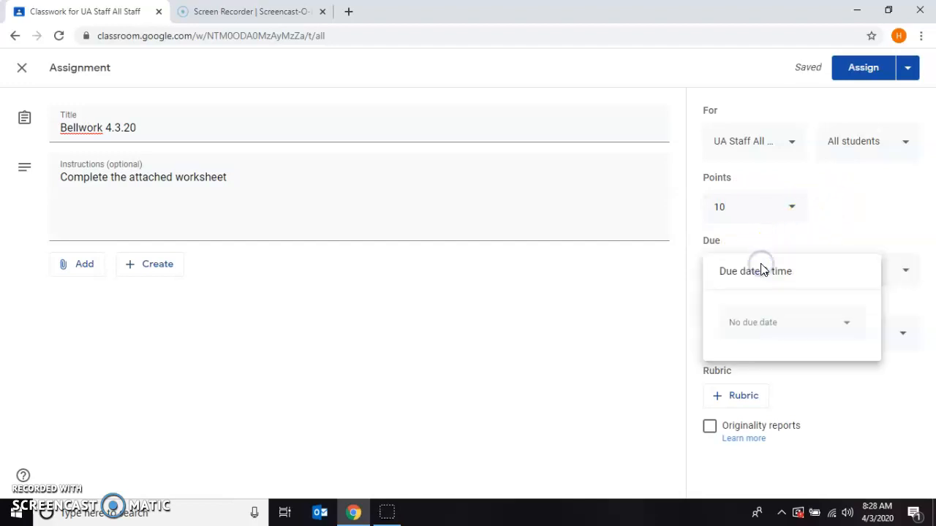
left_click(776, 331)
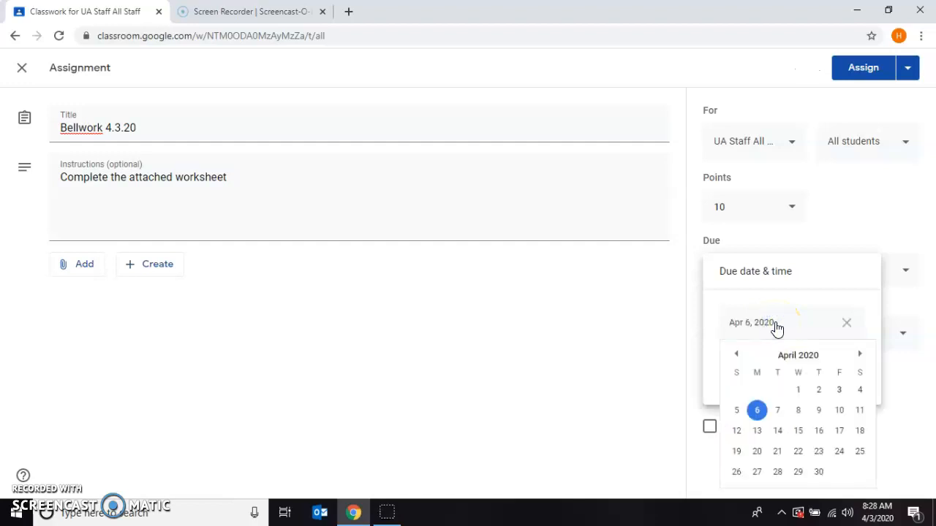
left_click(840, 390)
left_click(767, 368)
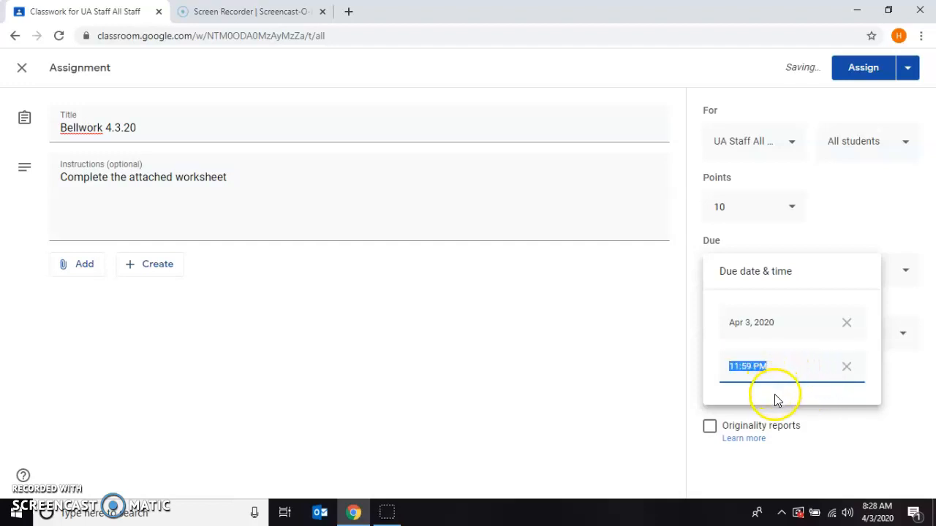
left_click(834, 422)
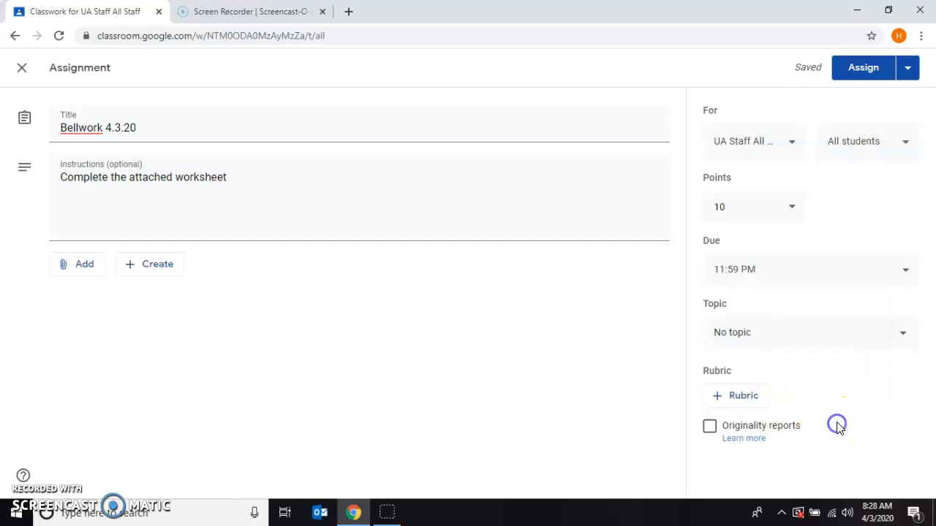
File the assignment under the Bellwork topic and check the options for adding a rubric.
left_click(739, 336)
left_click(760, 231)
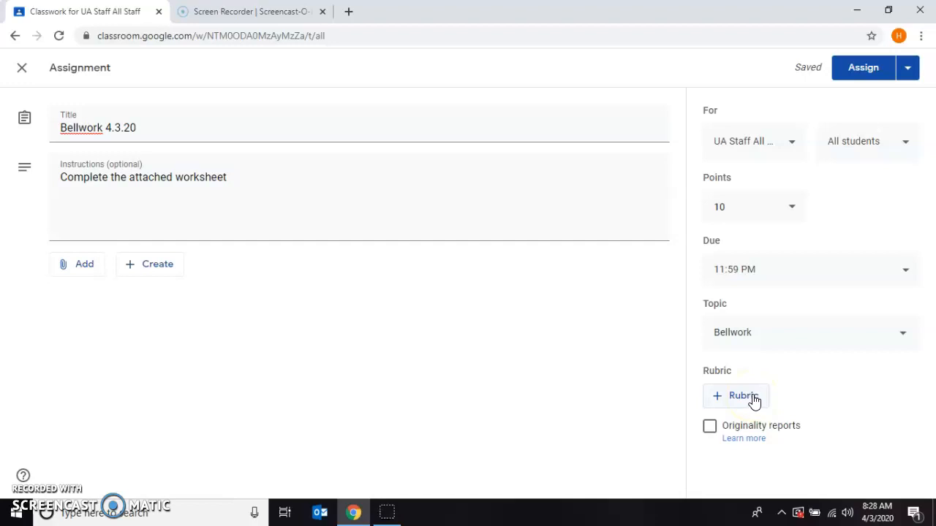
left_click(753, 399)
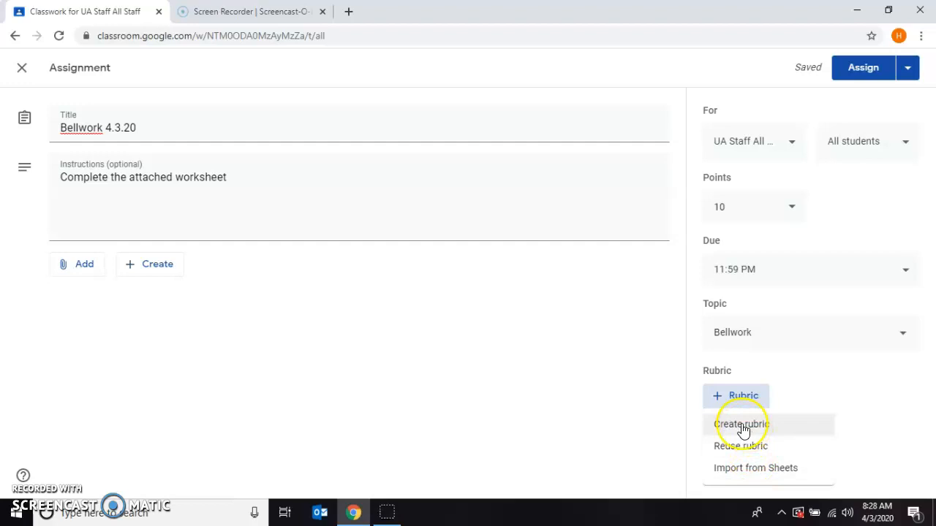
left_click(640, 367)
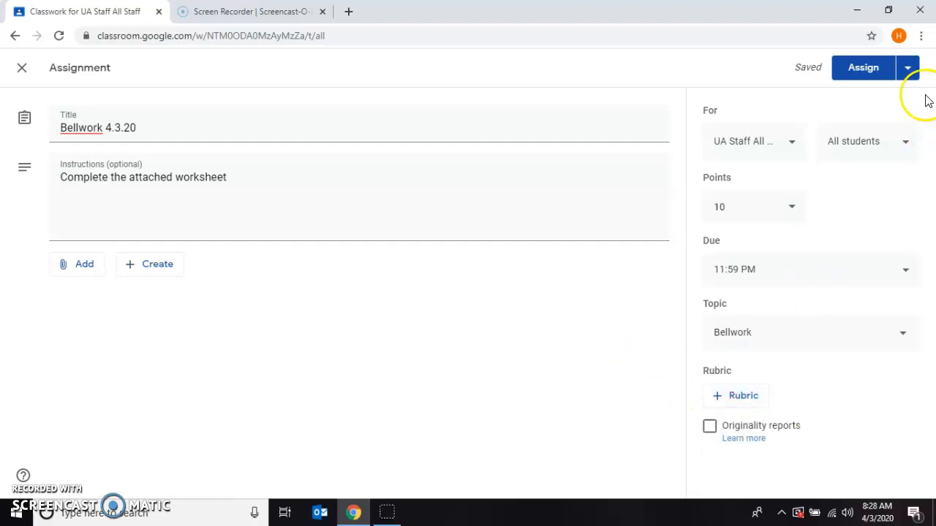
Review the publishing options and assign Bellwork 4.3.20 immediately.
left_click(908, 69)
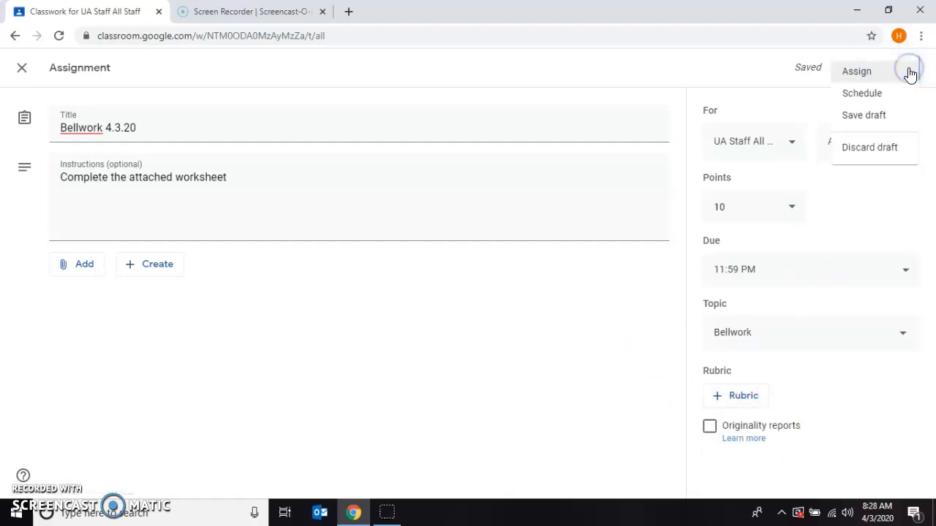
left_click(876, 98)
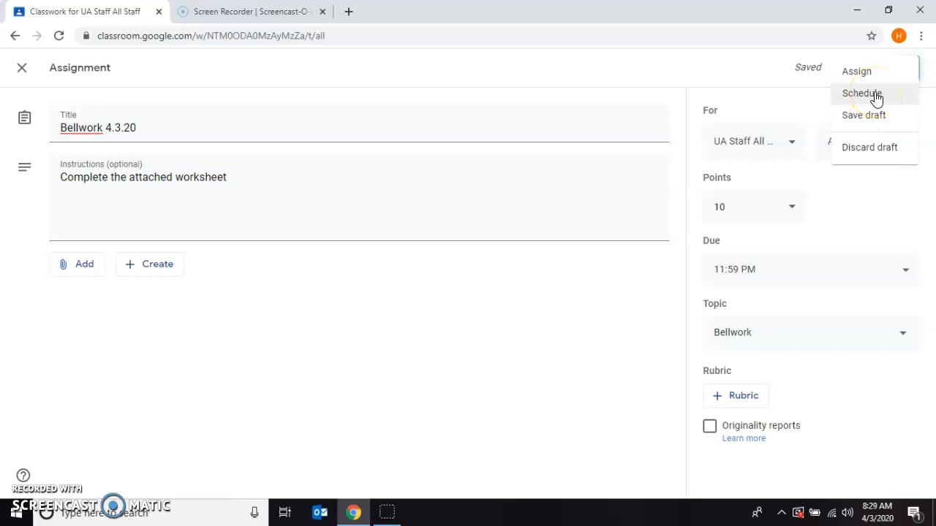
left_click(864, 73)
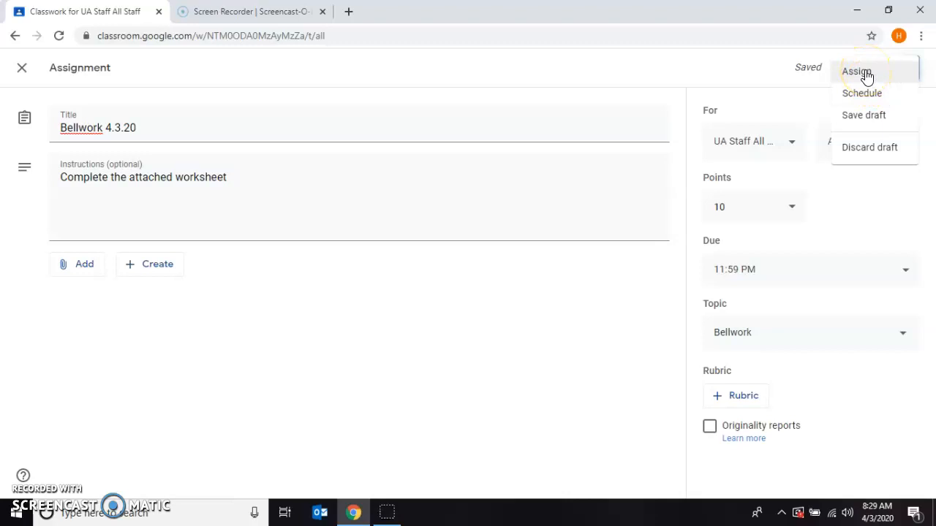
left_click(864, 73)
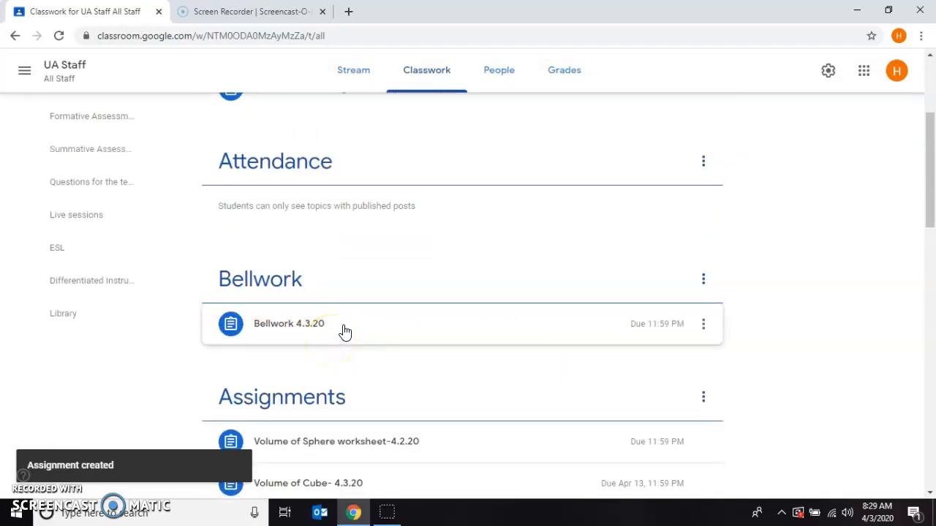
Edit the existing Attendance assignment to file it under the Attendance topic and save it.
scroll(345, 333, "down", 1)
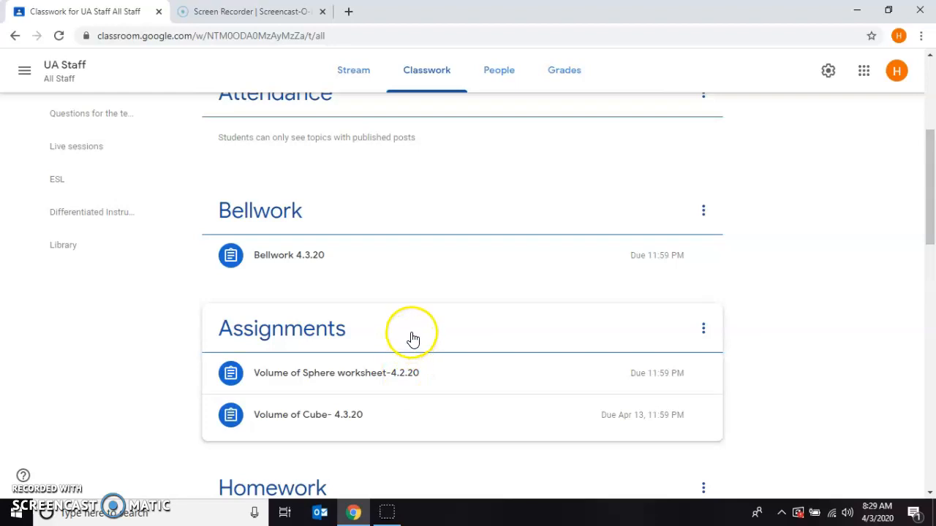
scroll(418, 329, "up", 4)
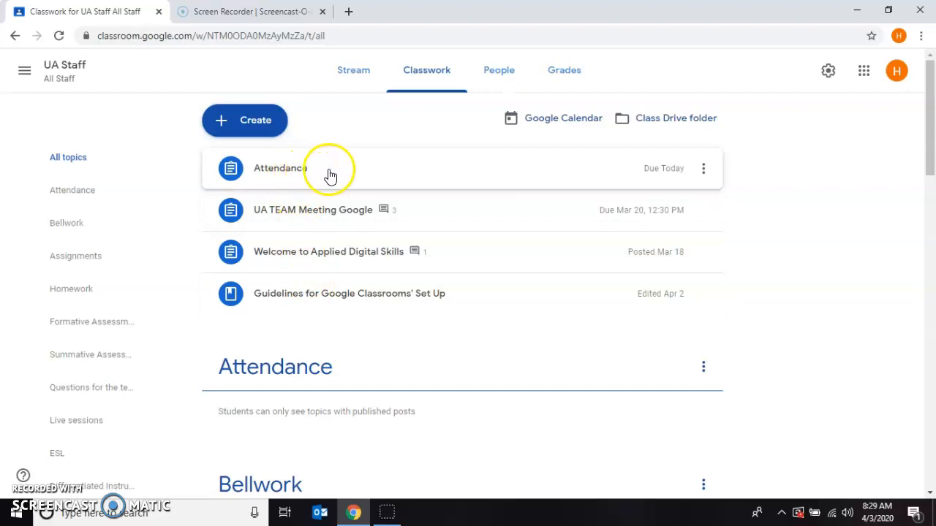
left_click(703, 171)
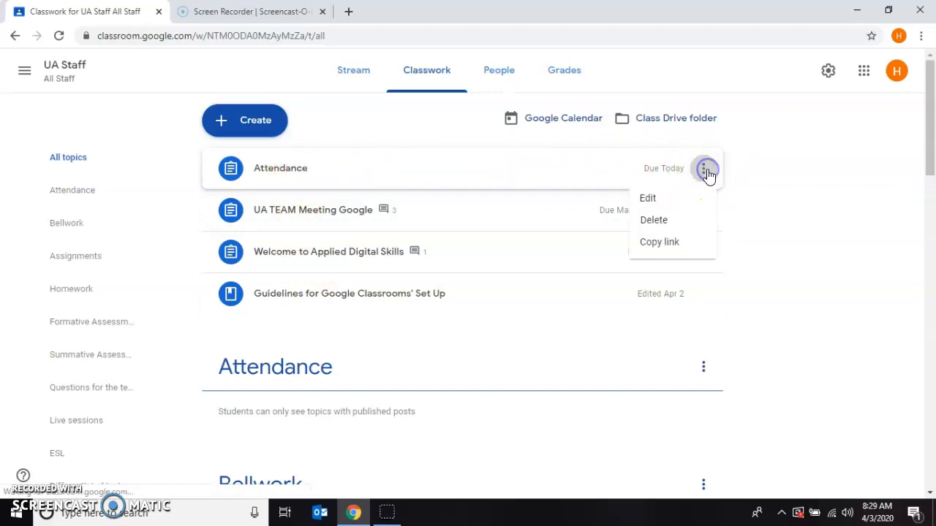
left_click(652, 199)
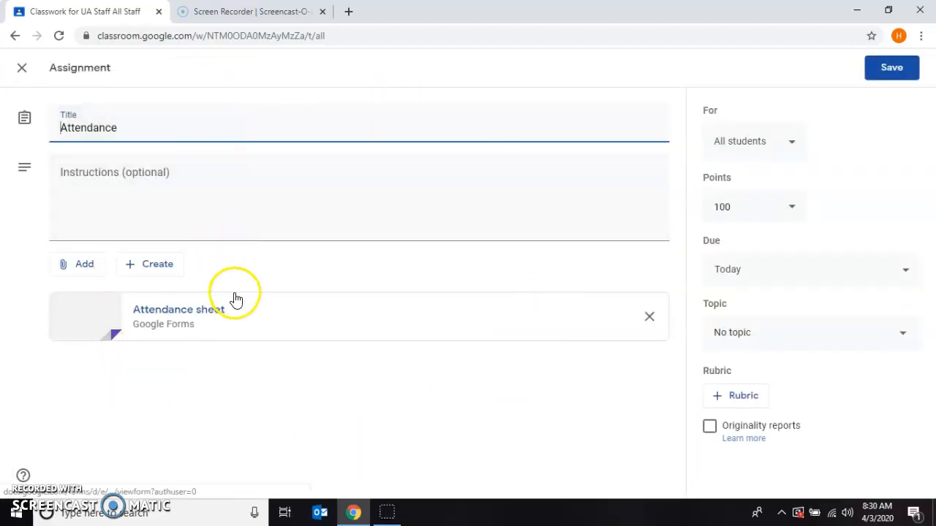
left_click(757, 340)
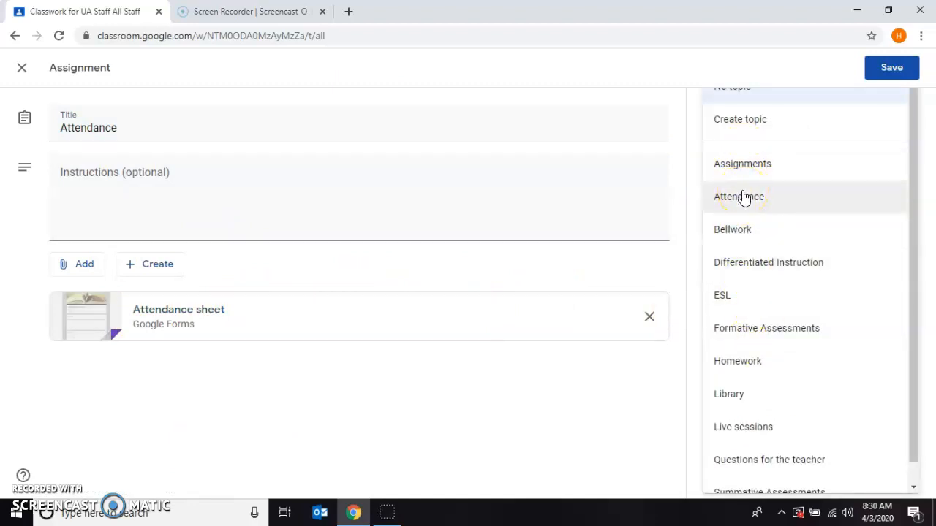
left_click(742, 196)
left_click(884, 69)
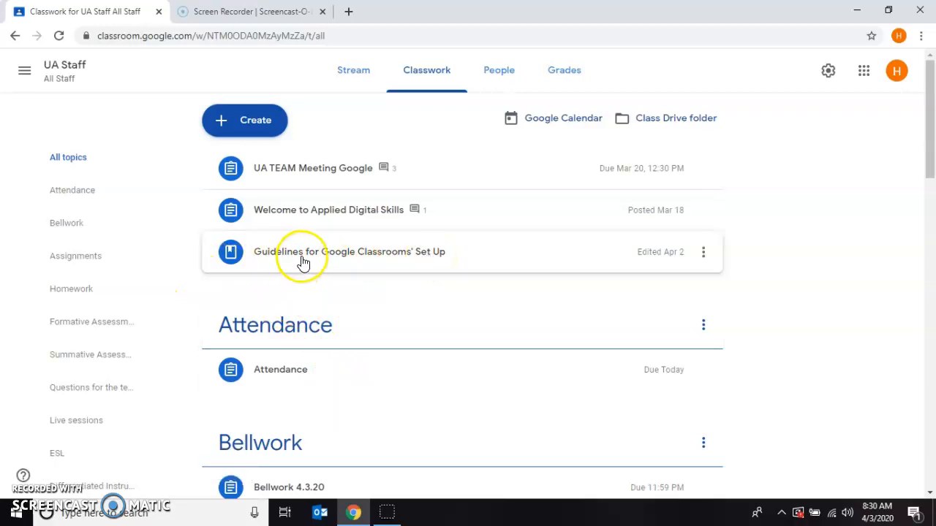
Move the "Guidelines for Google Classrooms' Set Up" material to the Formative Assessments topic and save it.
left_click(705, 254)
left_click(652, 282)
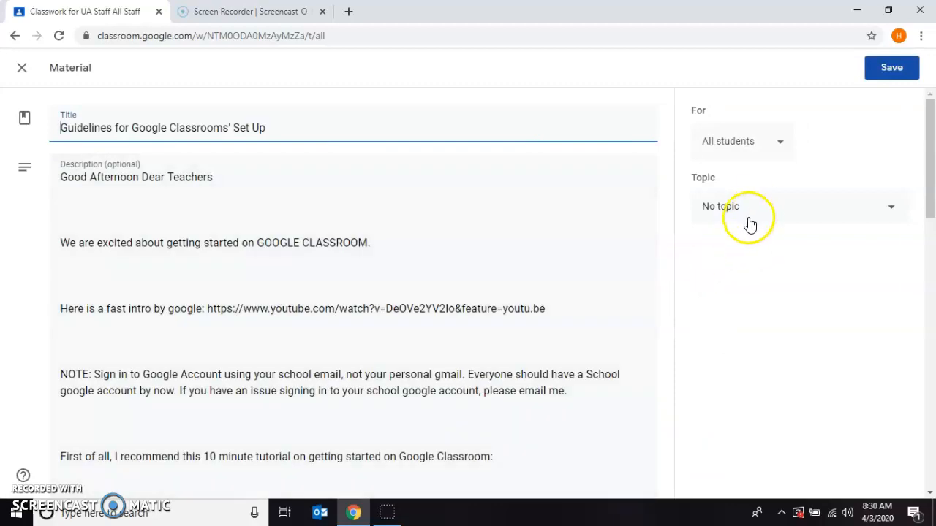
left_click(750, 217)
left_click(756, 328)
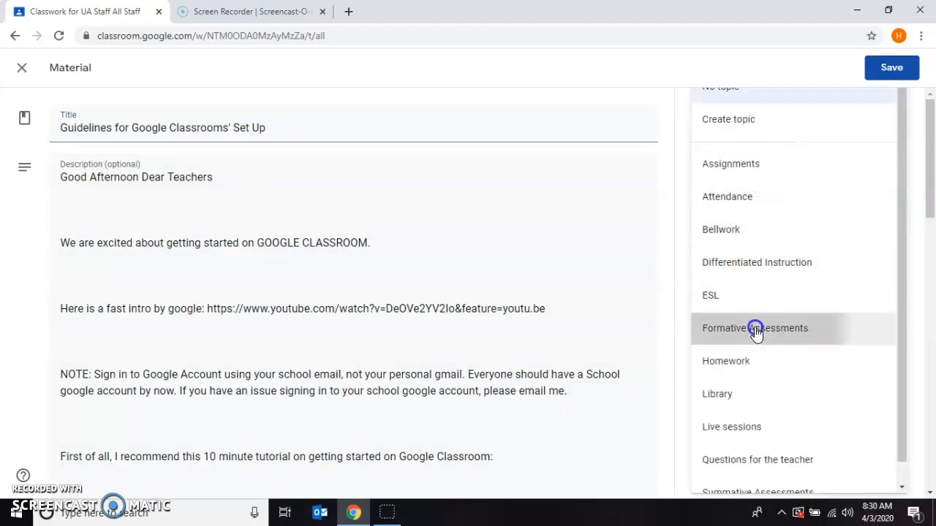
left_click(888, 73)
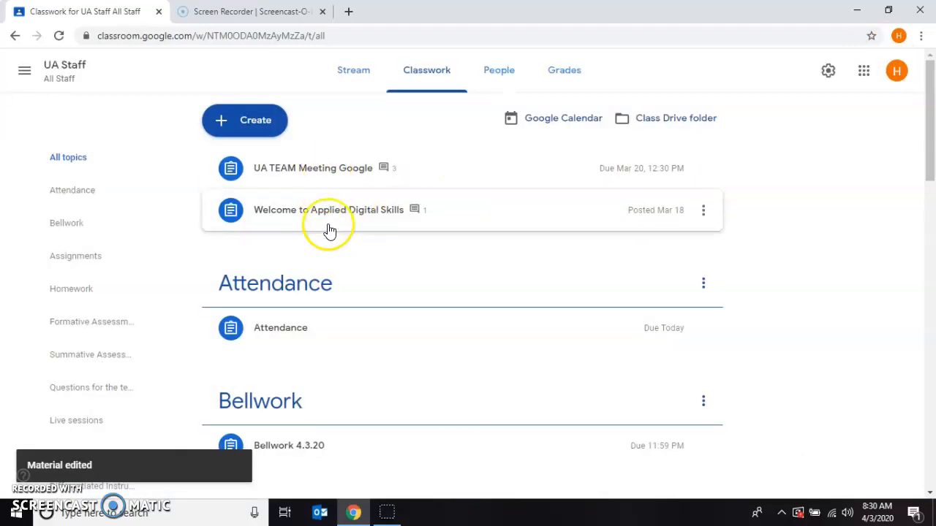
Look through the classwork topics from Attendance down to Live sessions and examine the items filed under each.
scroll(329, 229, "down", 6)
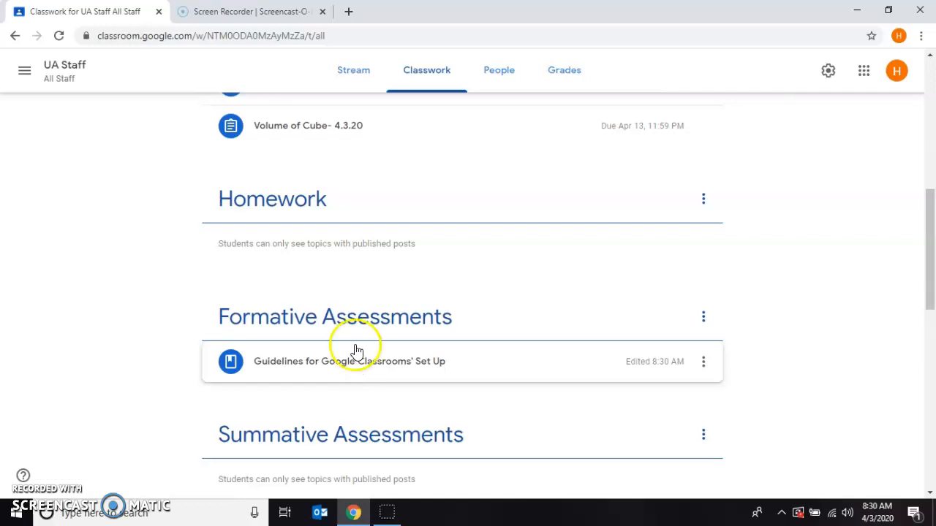
scroll(358, 346, "up", 1)
scroll(359, 351, "up", 6)
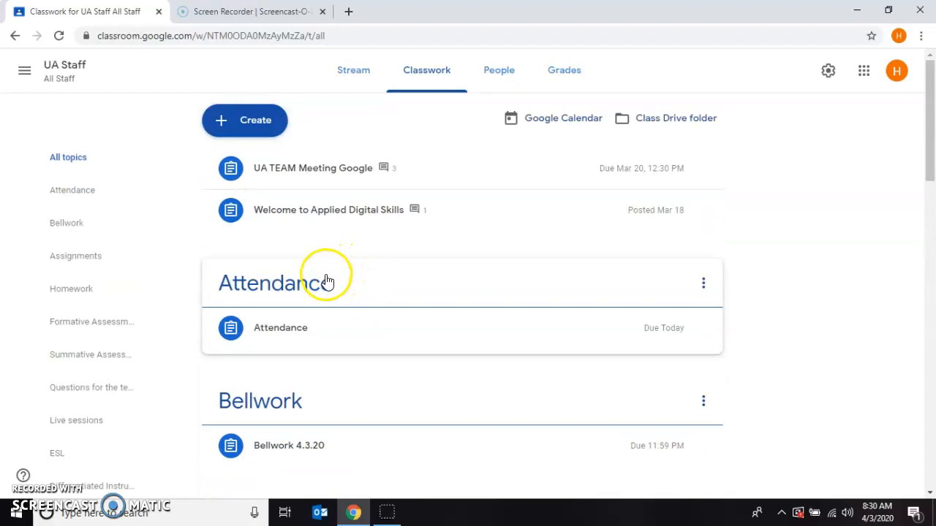
scroll(329, 293, "down", 1)
scroll(329, 307, "down", 5)
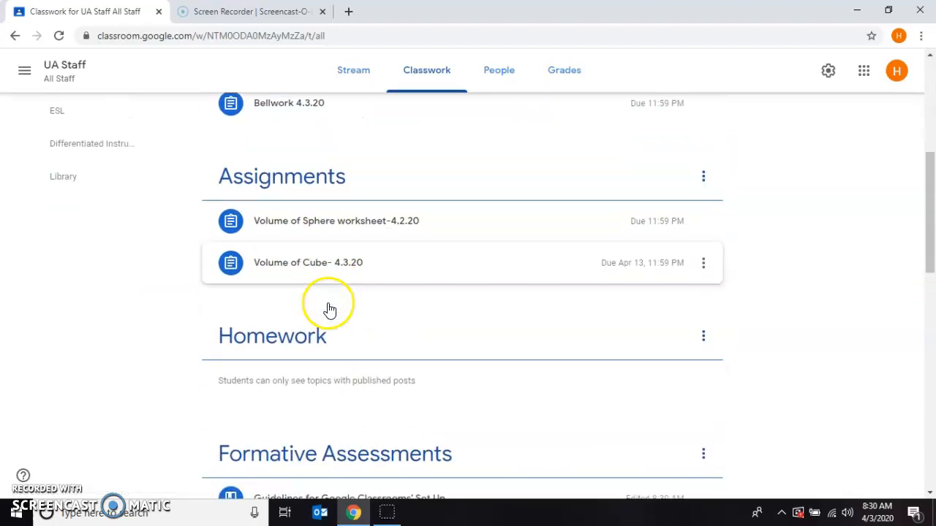
scroll(321, 292, "up", 4)
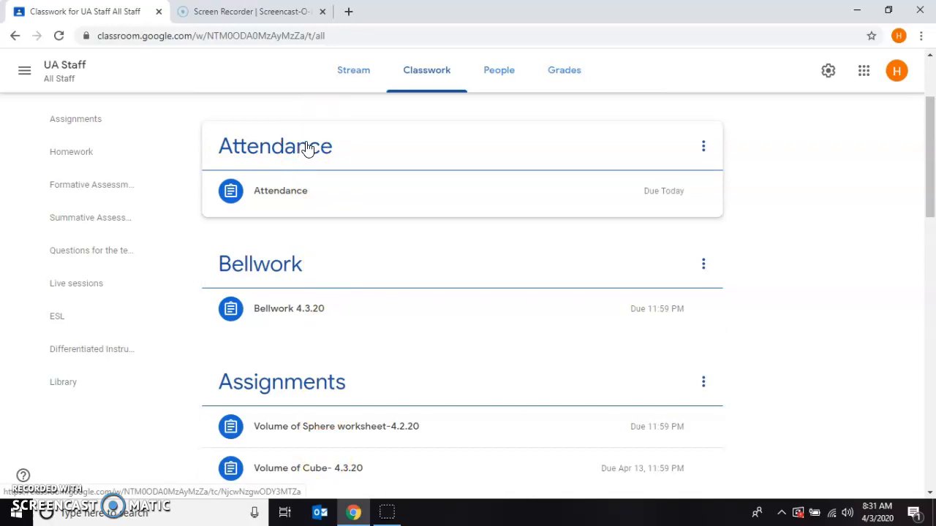
left_click(302, 272)
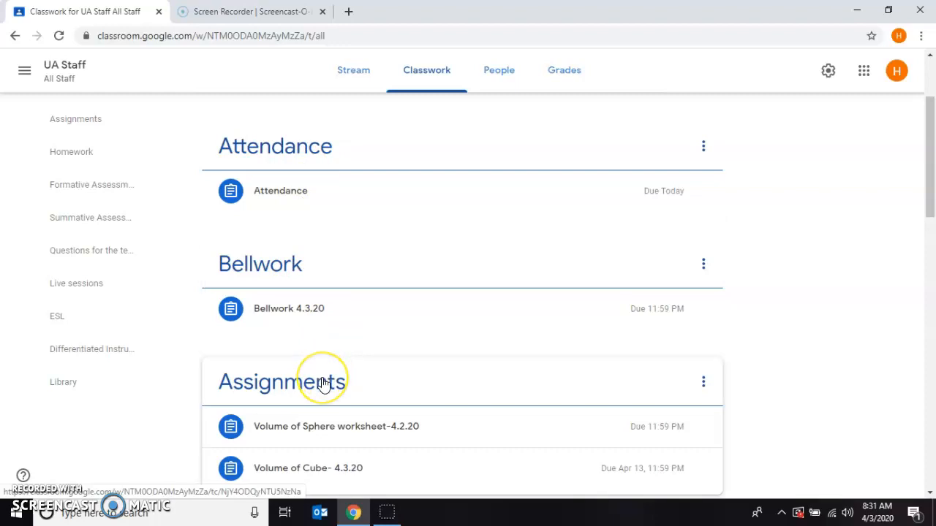
scroll(324, 383, "down", 5)
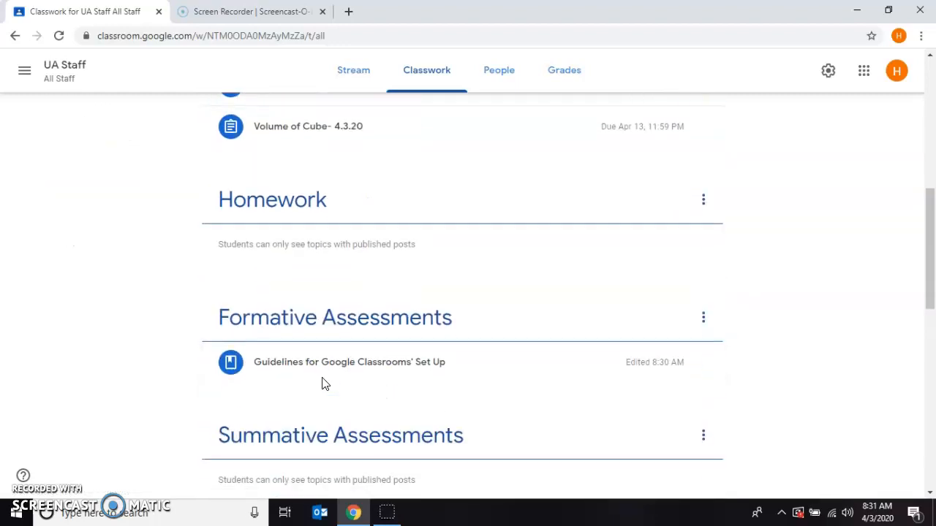
scroll(334, 432, "down", 2)
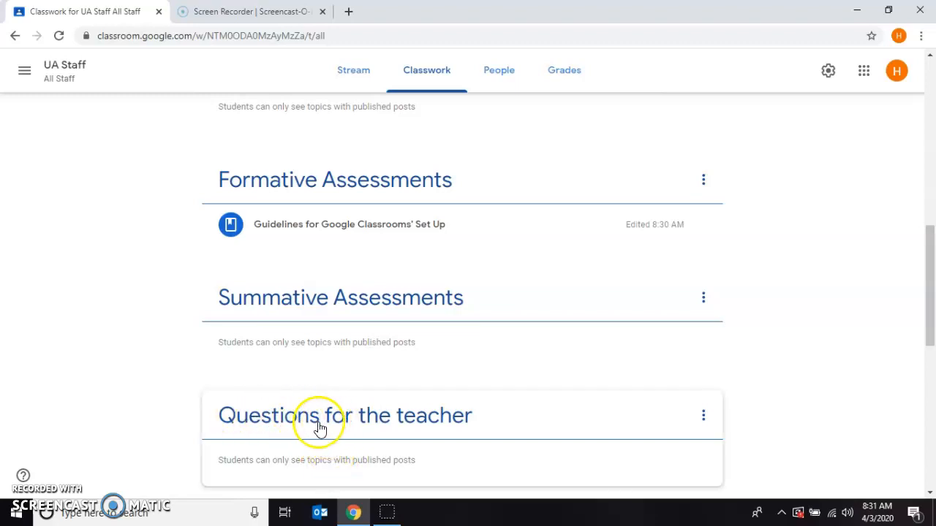
scroll(407, 427, "down", 3)
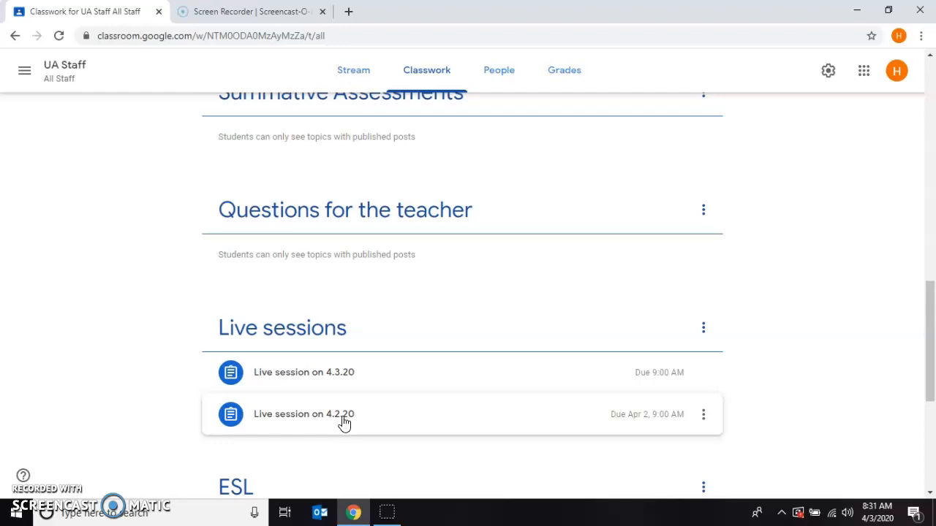
View the details of "Live session on 4.3.20" in the Live sessions topic and open its student work.
left_click(338, 378)
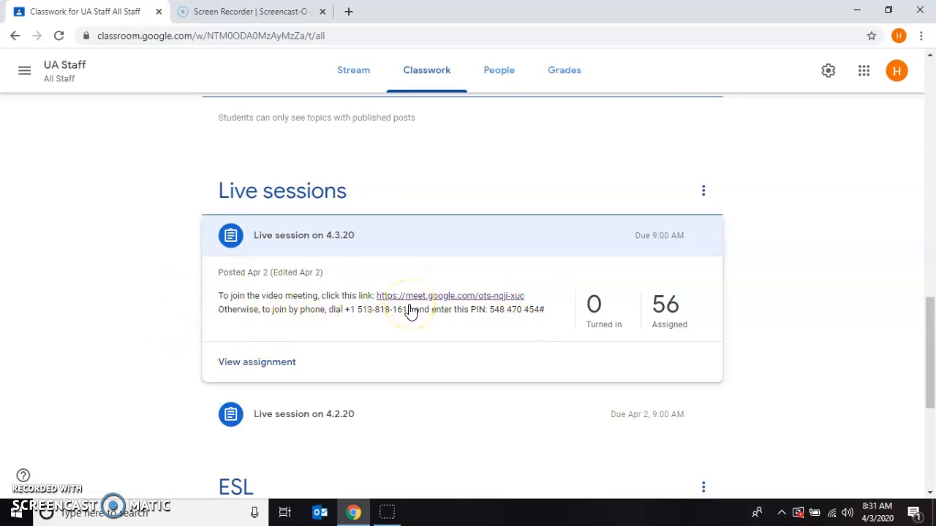
left_click(328, 193)
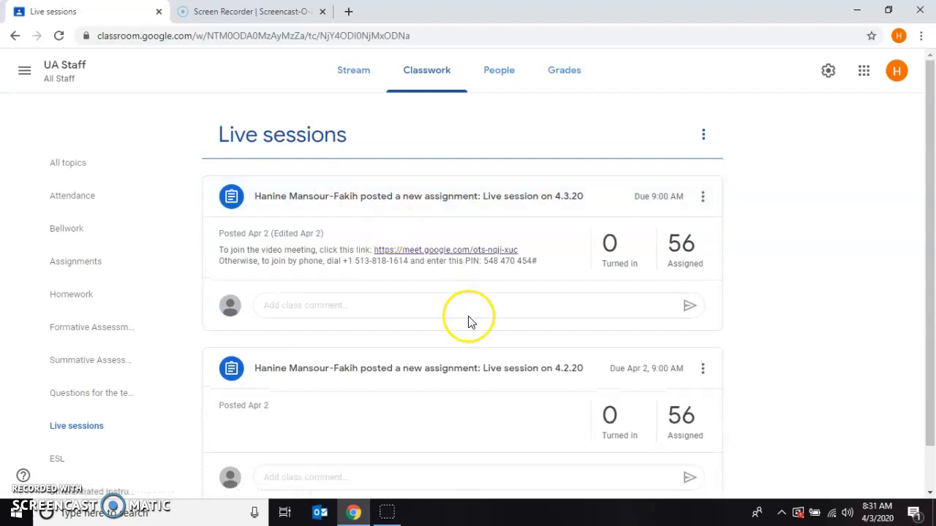
left_click(386, 209)
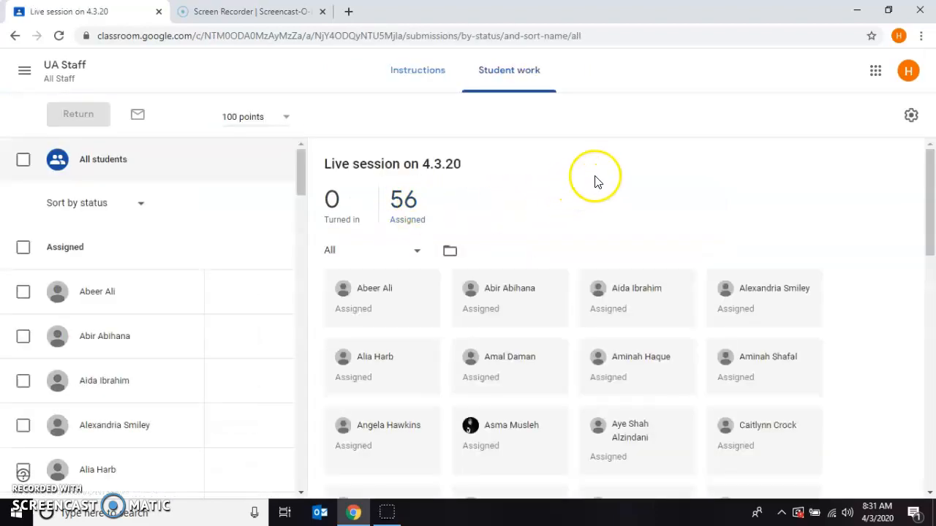